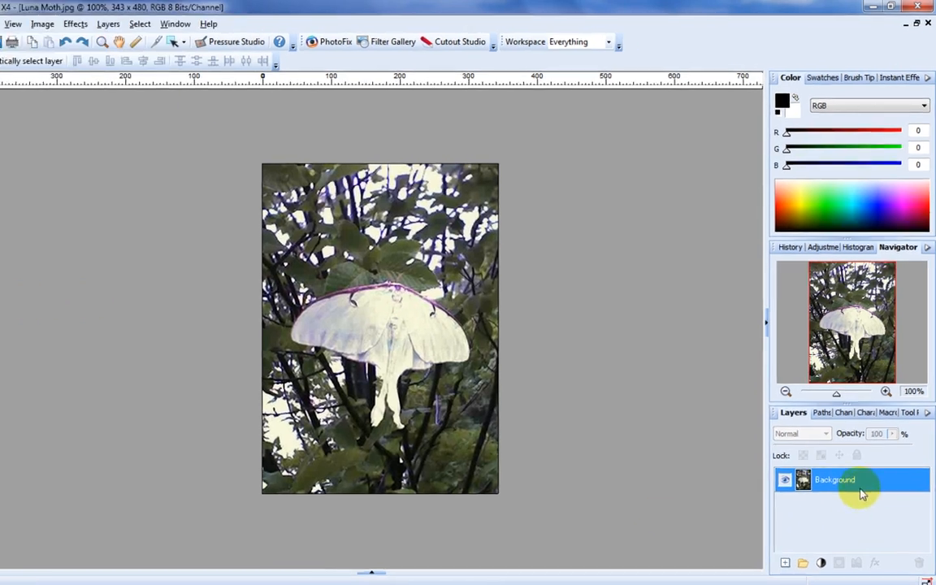
Duplicate the Background layer within the Luna Moth.jpg document and name the copy Image.
right_click(865, 471)
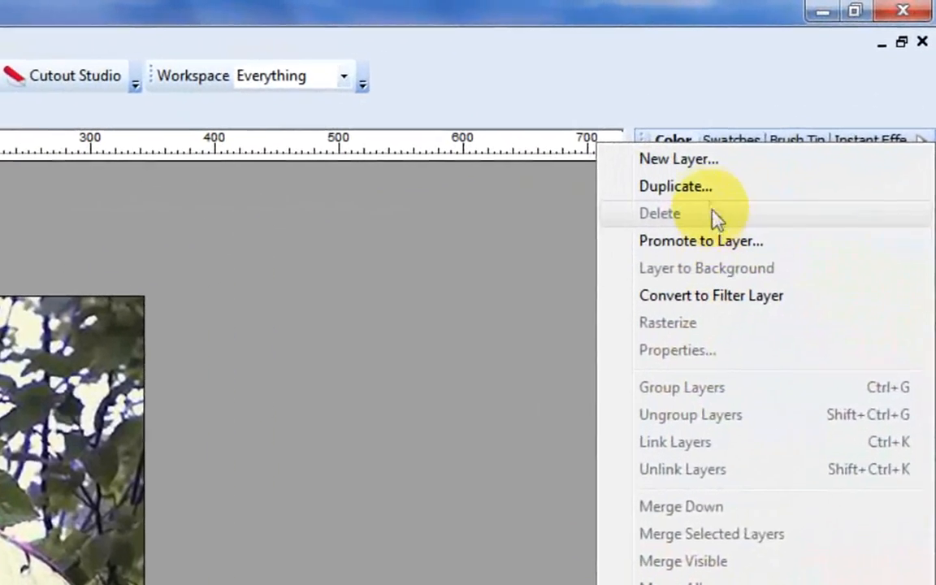
left_click(703, 191)
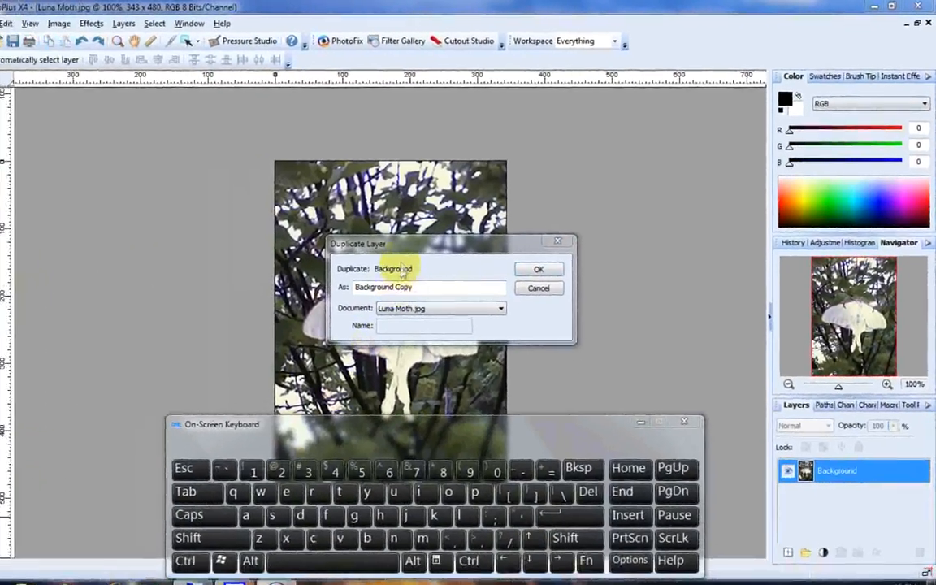
left_click(402, 248)
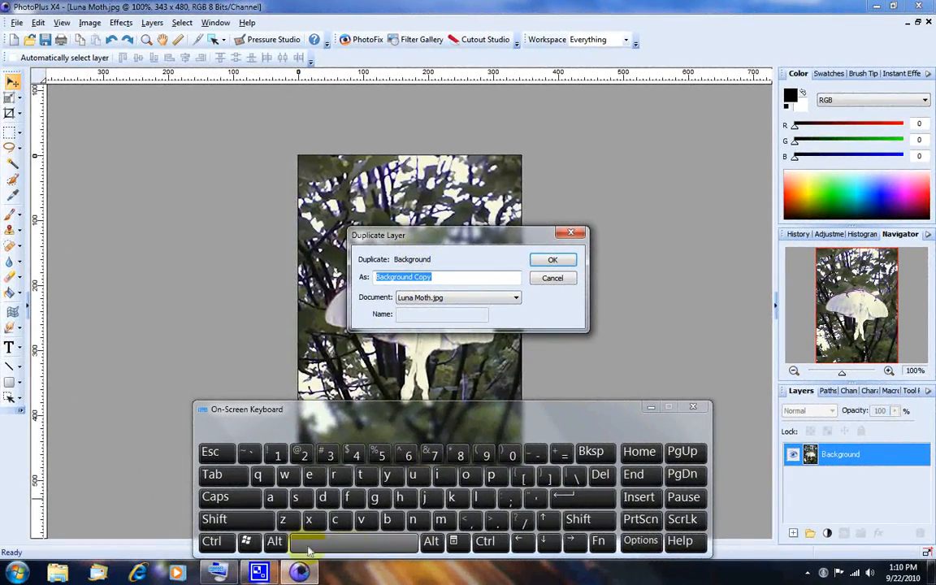
left_click(237, 540)
left_click(439, 475)
left_click(440, 518)
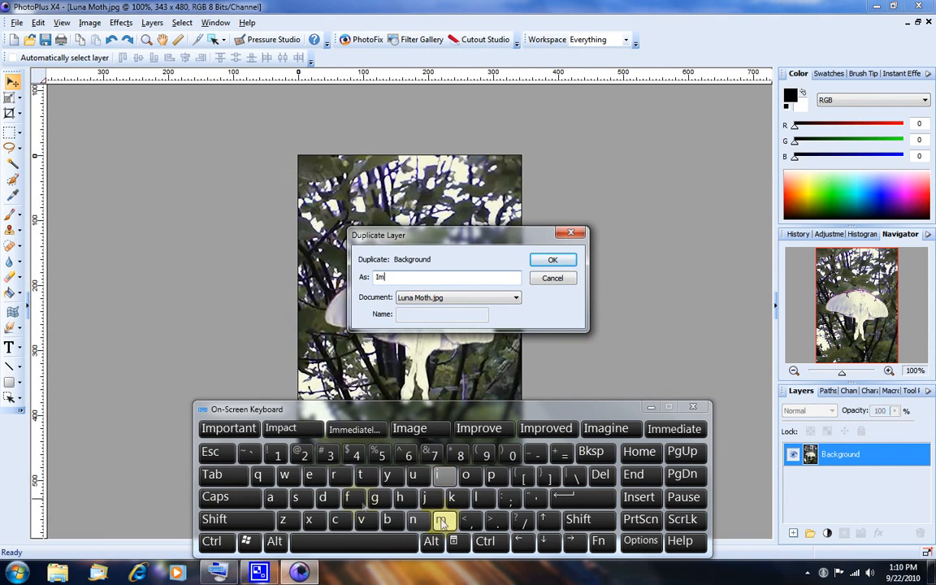
left_click(272, 496)
left_click(375, 496)
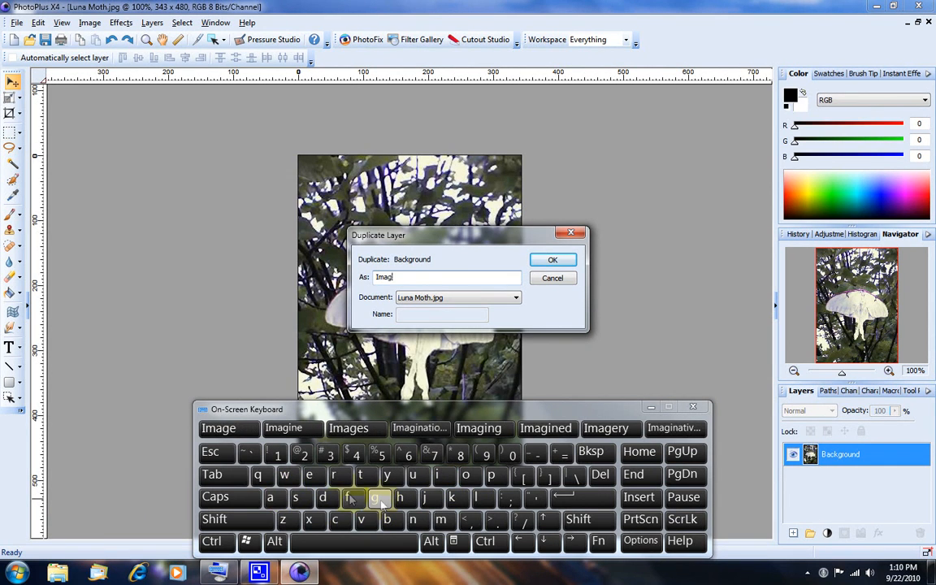
left_click(309, 474)
left_click(553, 260)
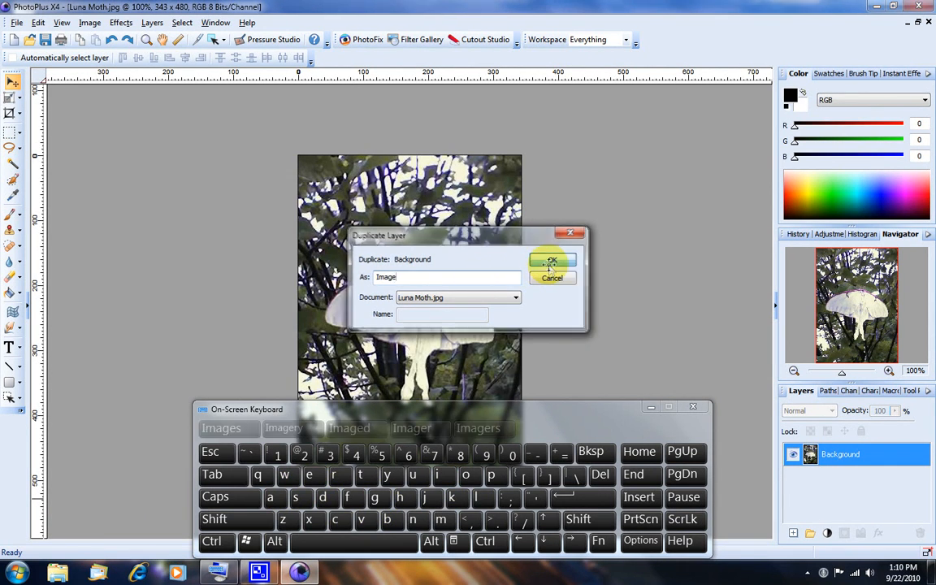
left_click(651, 406)
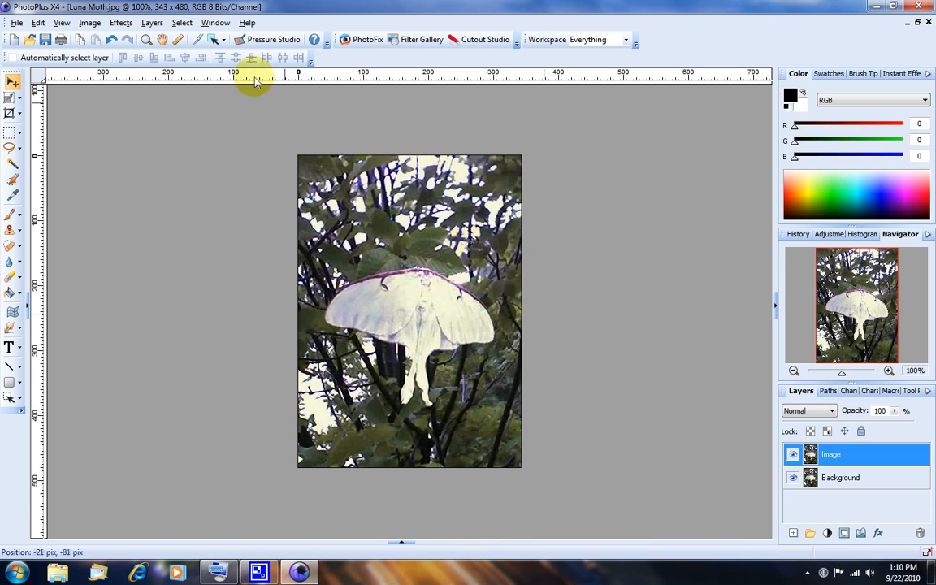
Set the Canvas Size options to relative sizing in inches.
left_click(88, 23)
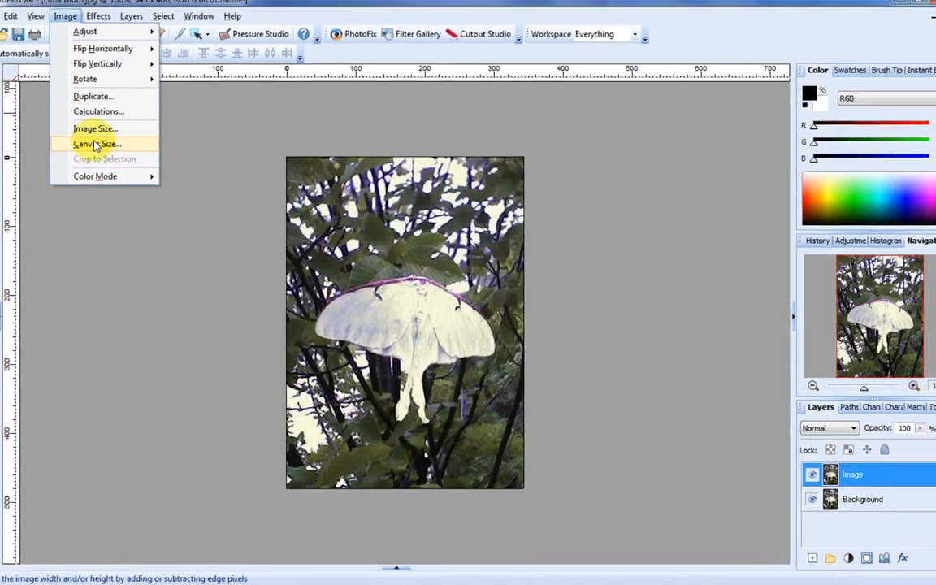
left_click(120, 143)
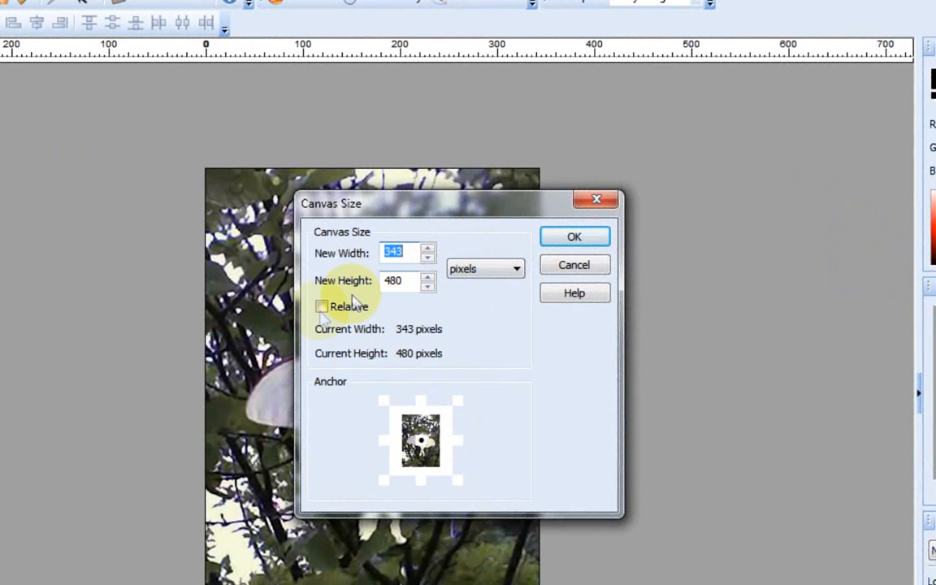
left_click(354, 273)
left_click(479, 269)
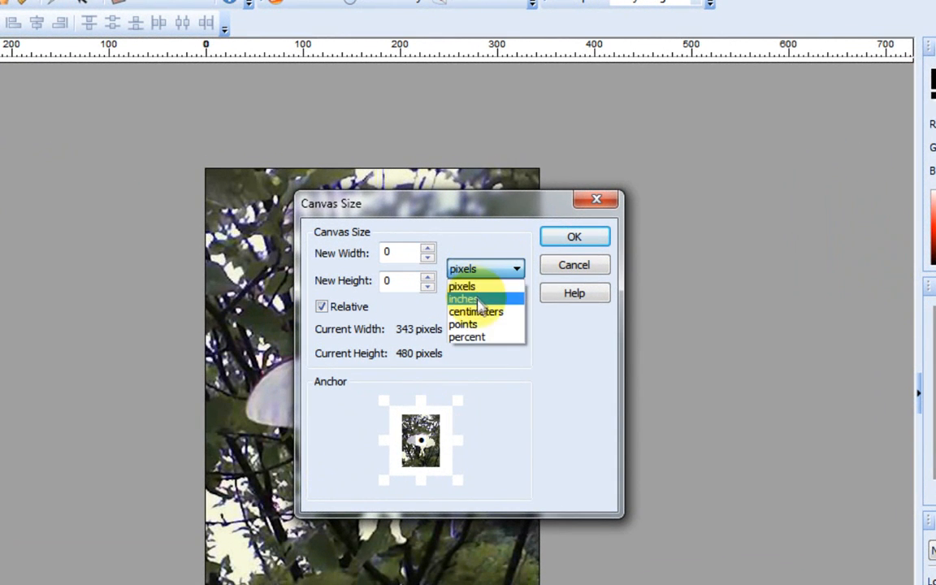
left_click(479, 298)
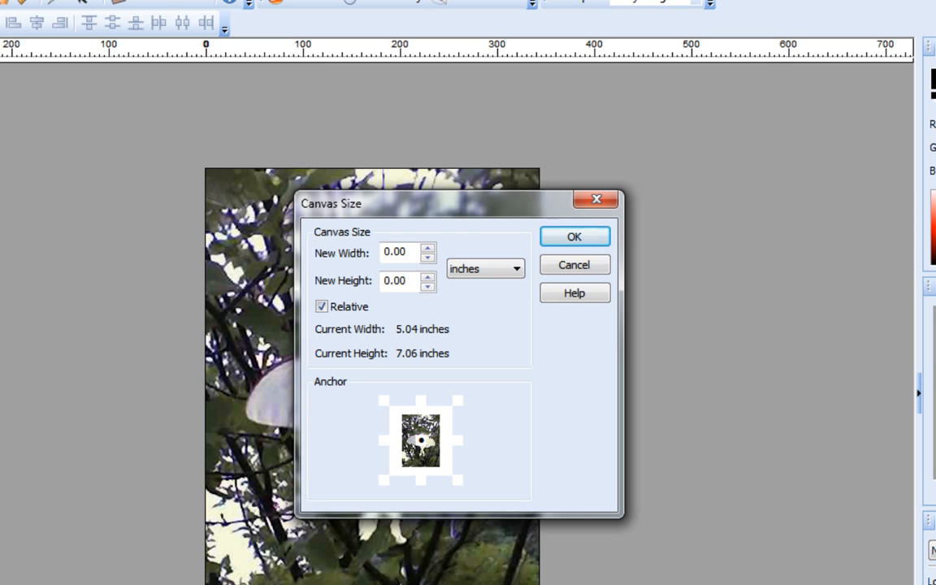
Enlarge the canvas by 0.25 inches in both width and height around the centred image.
left_click(397, 253)
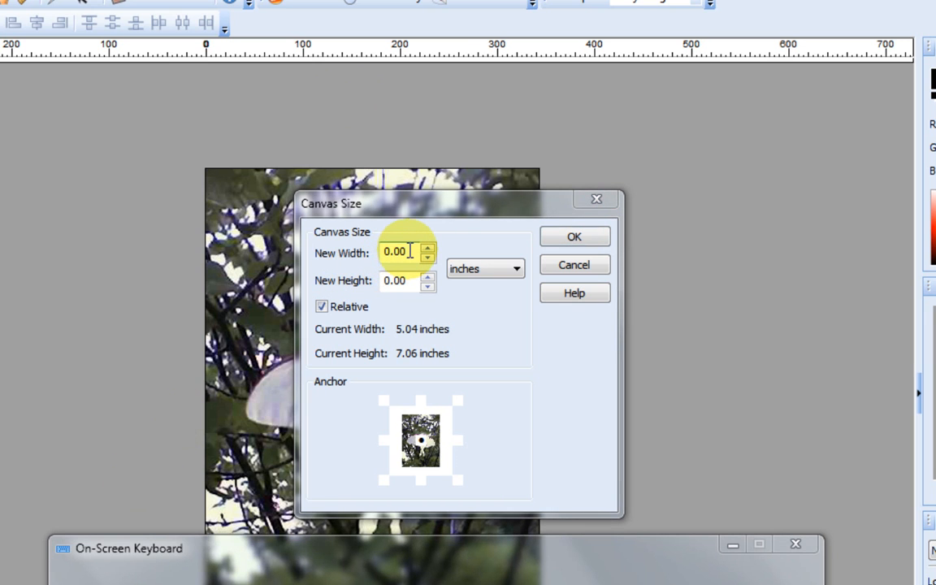
left_click(410, 251)
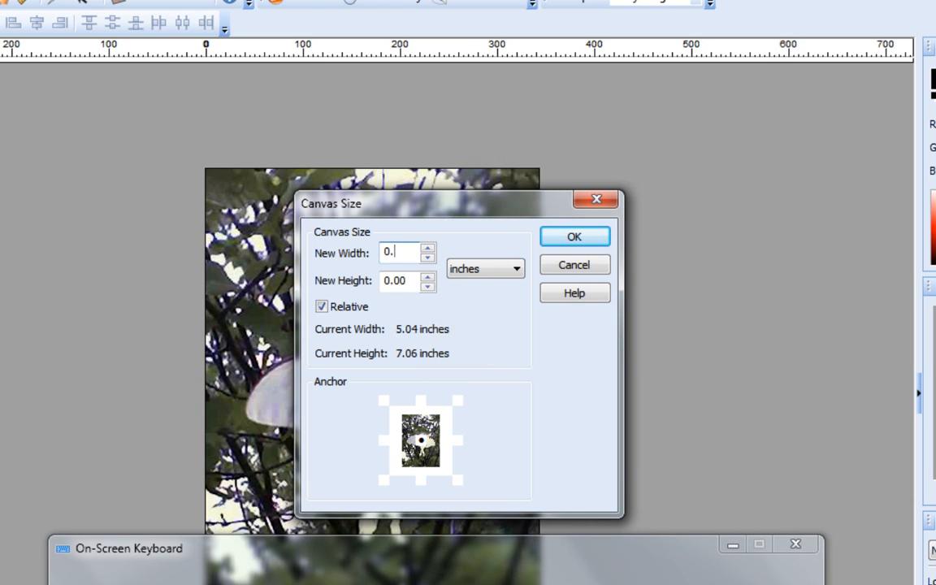
type("5")
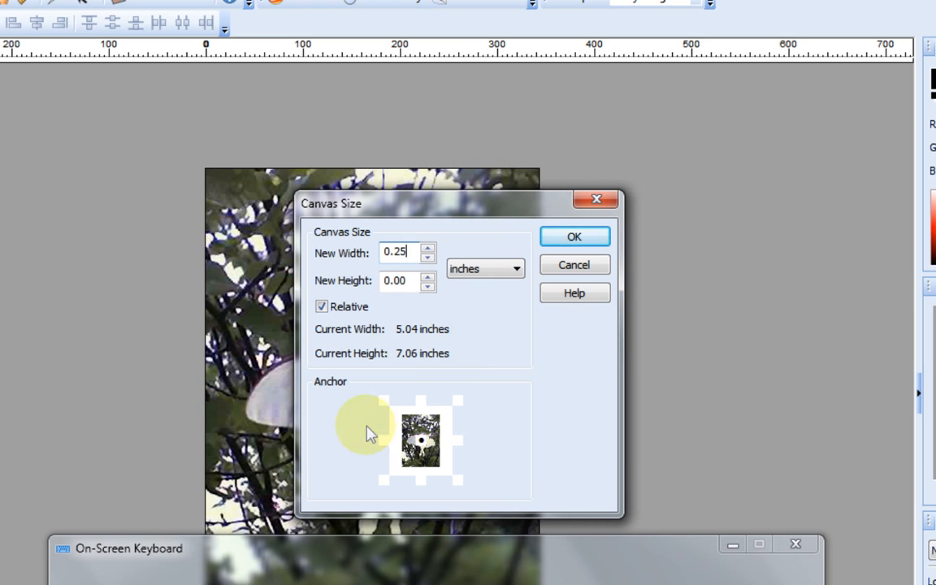
left_click(402, 284)
key("BackSpace")
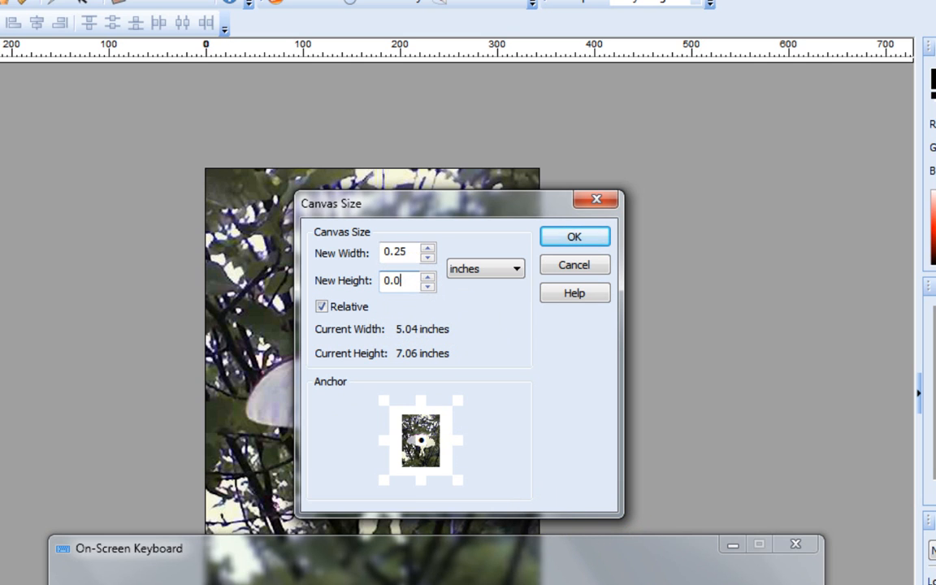
type("25")
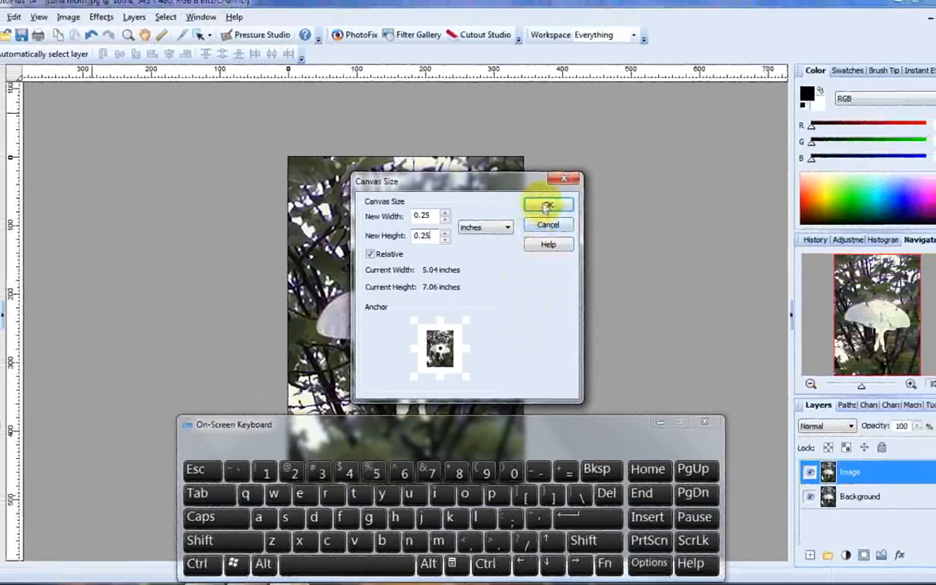
left_click(575, 237)
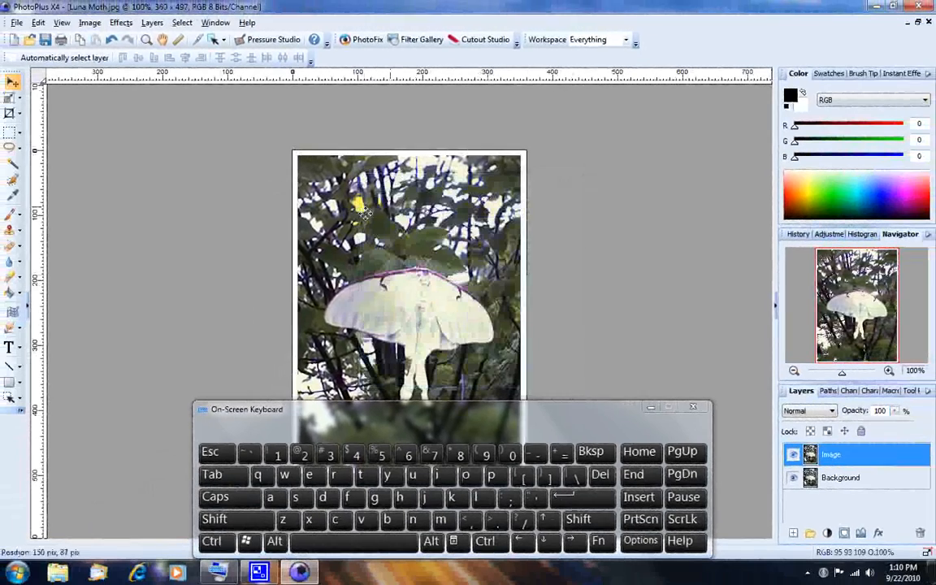
left_click(651, 406)
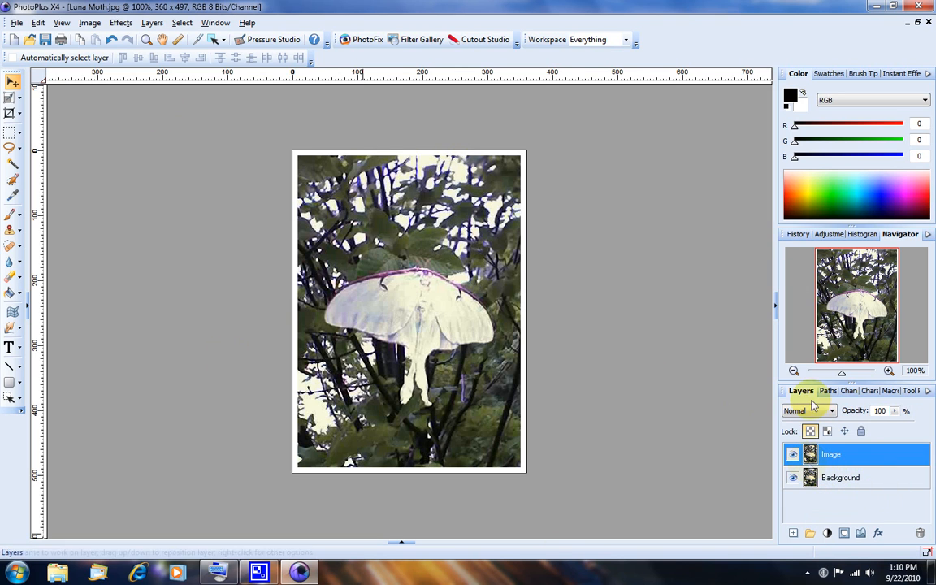
Clear the contents of the Background layer.
left_click(849, 478)
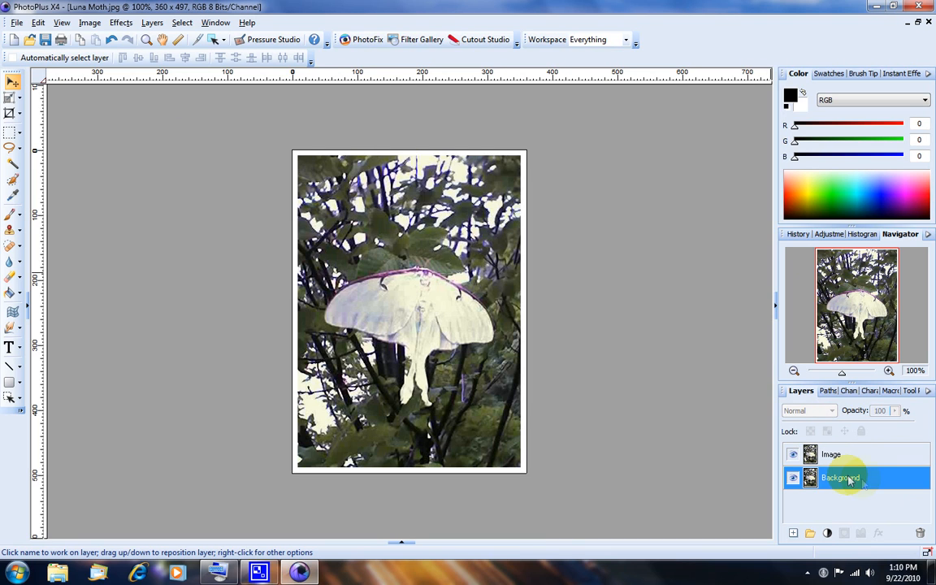
left_click(38, 22)
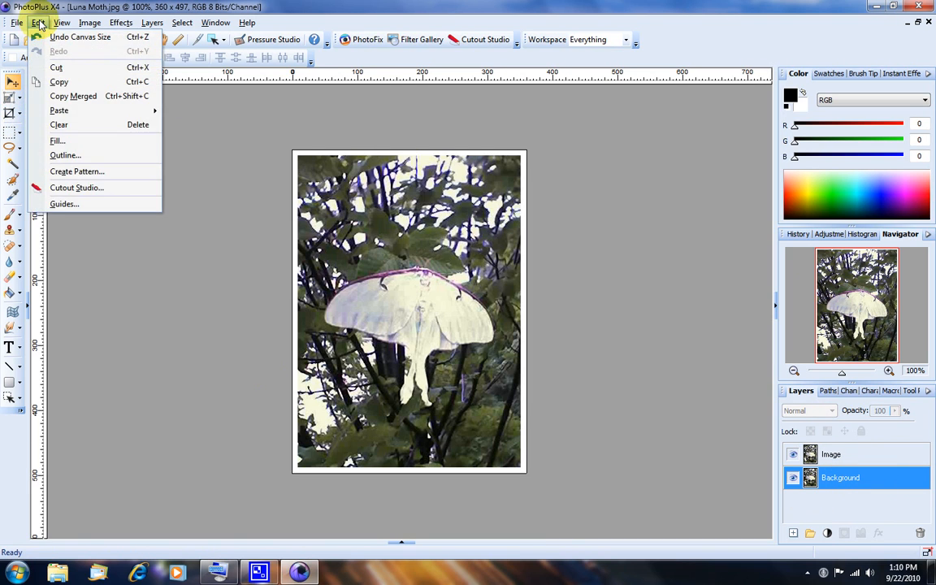
left_click(65, 123)
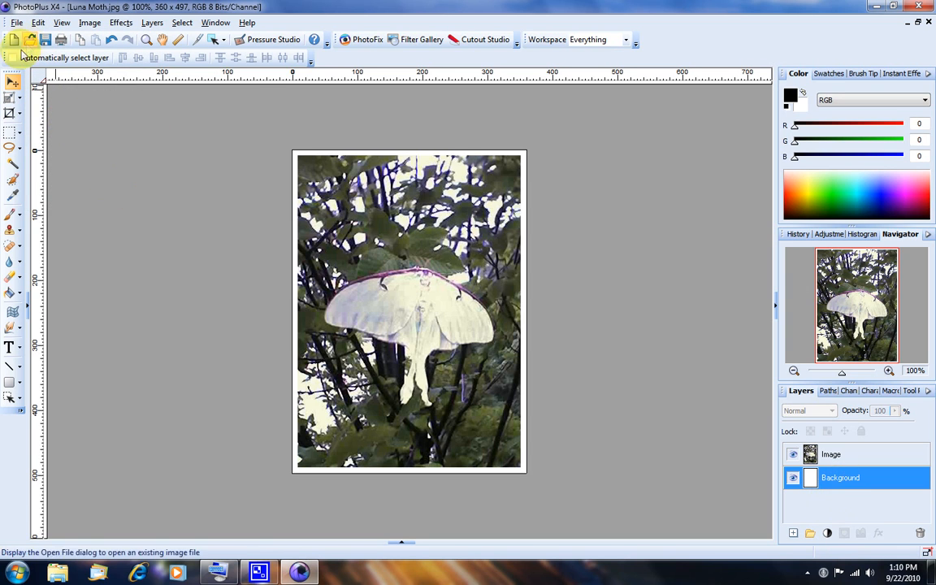
Flood-fill the Background layer with a dark gray swatch so it colours the border around the photo.
left_click(10, 292)
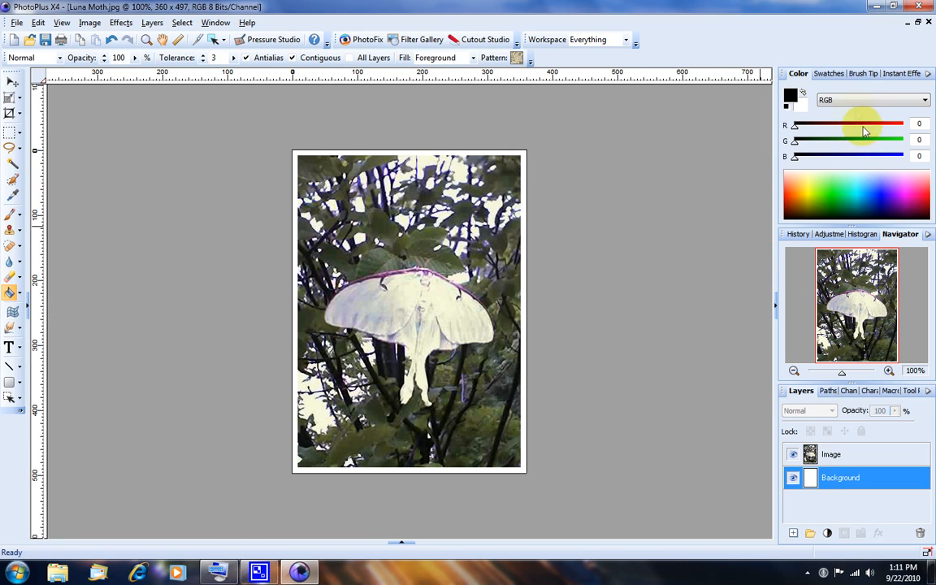
left_click(837, 74)
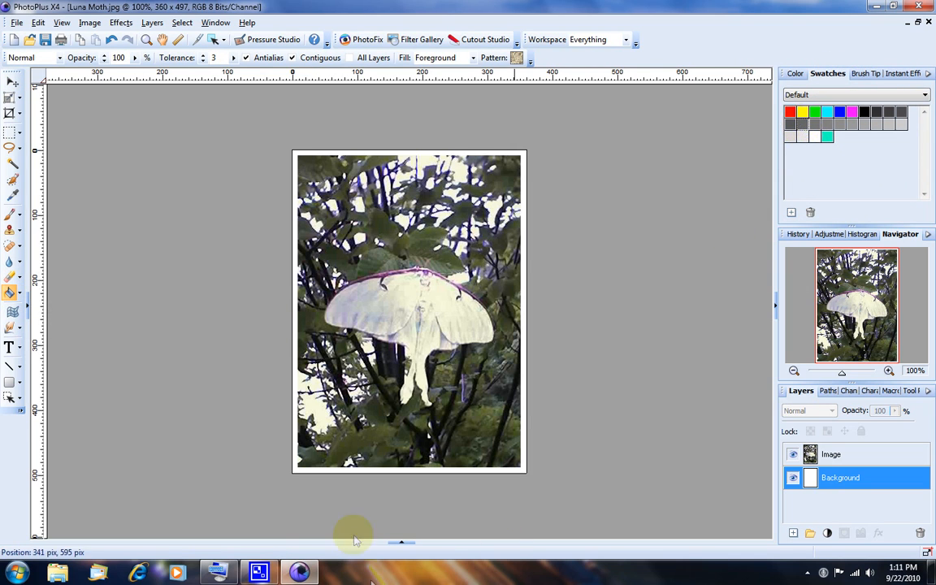
left_click(523, 287)
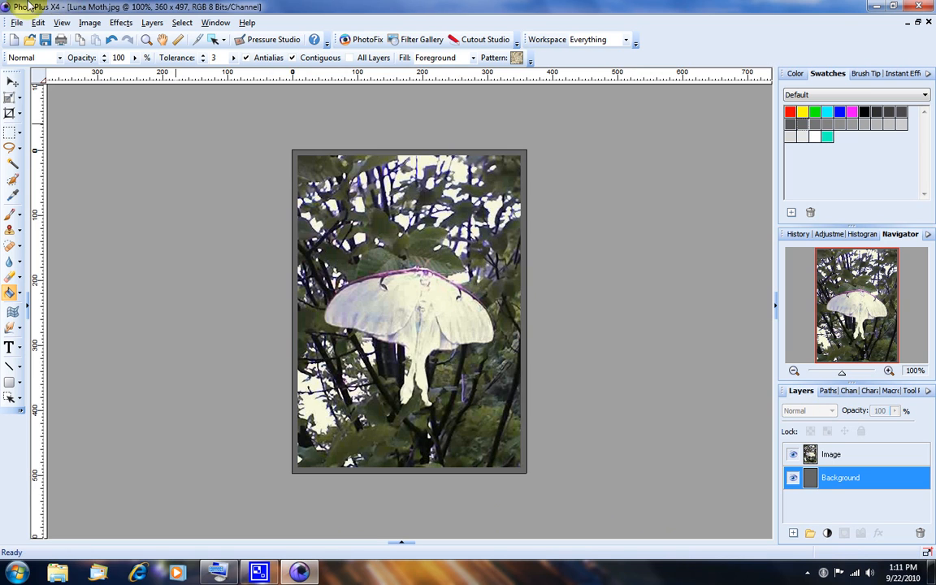
left_click(12, 81)
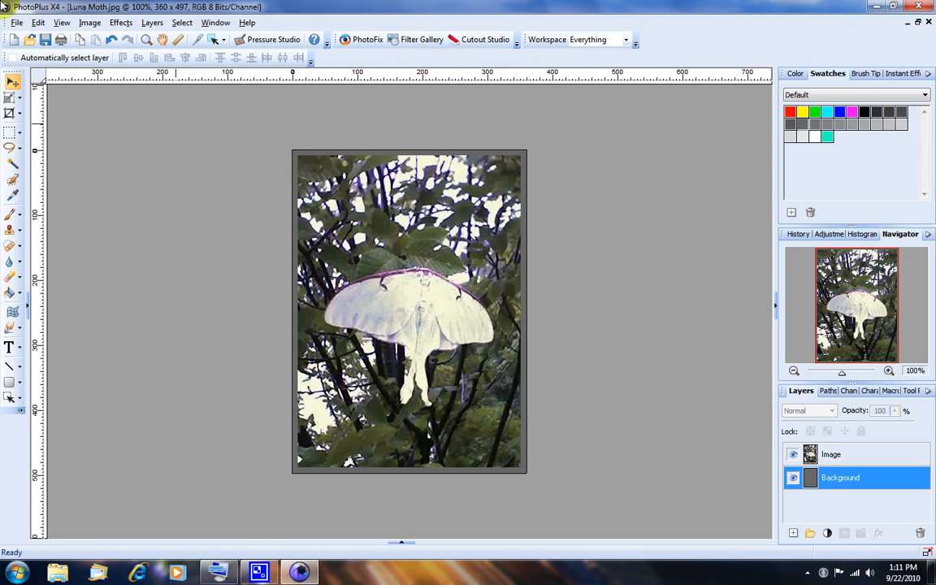
Duplicate the gray Background layer and name the copy Inner mat.
right_click(869, 480)
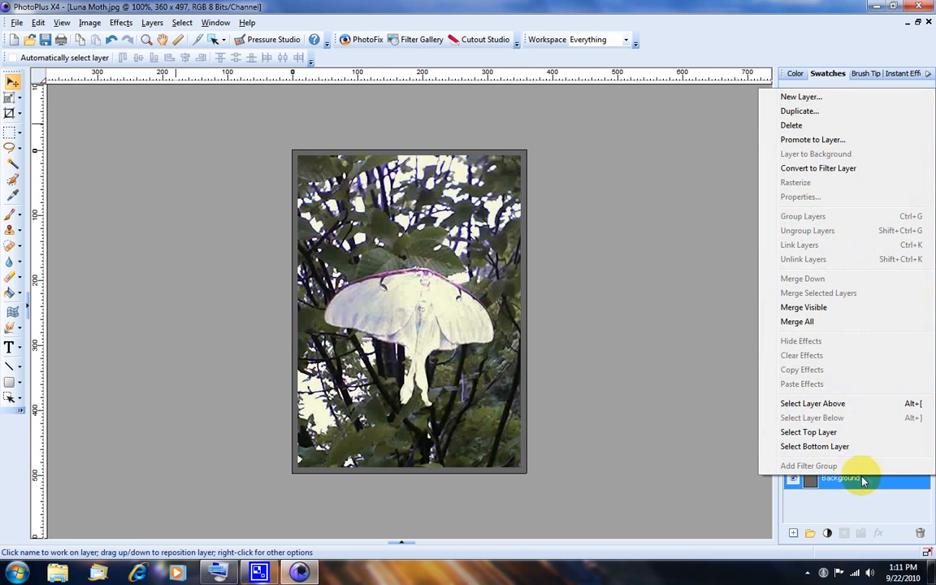
left_click(788, 113)
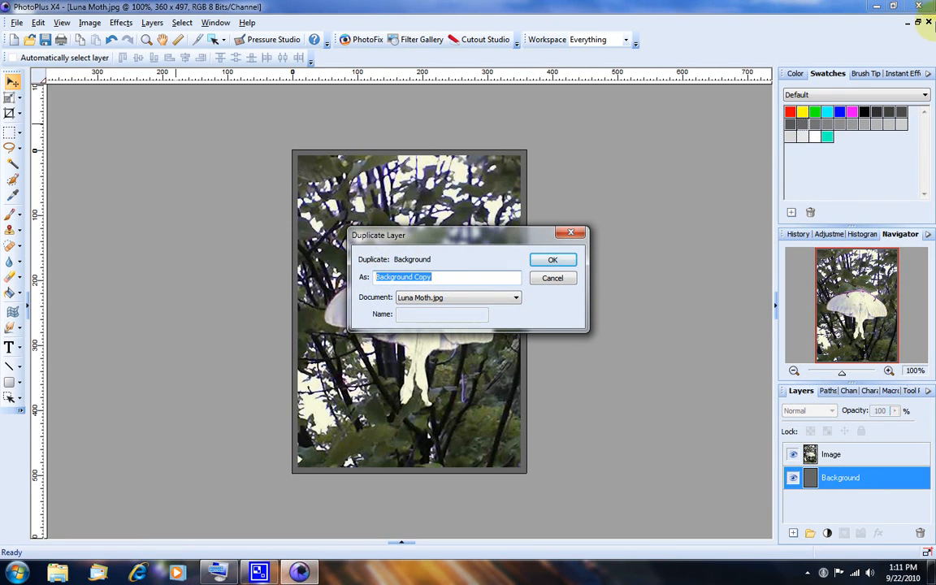
left_click(216, 571)
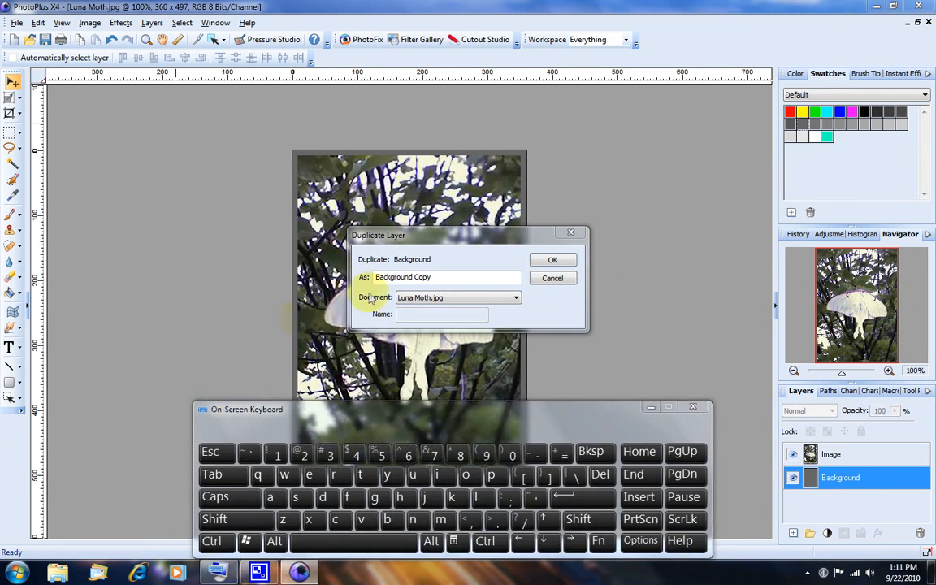
left_click(382, 235)
left_click(252, 520)
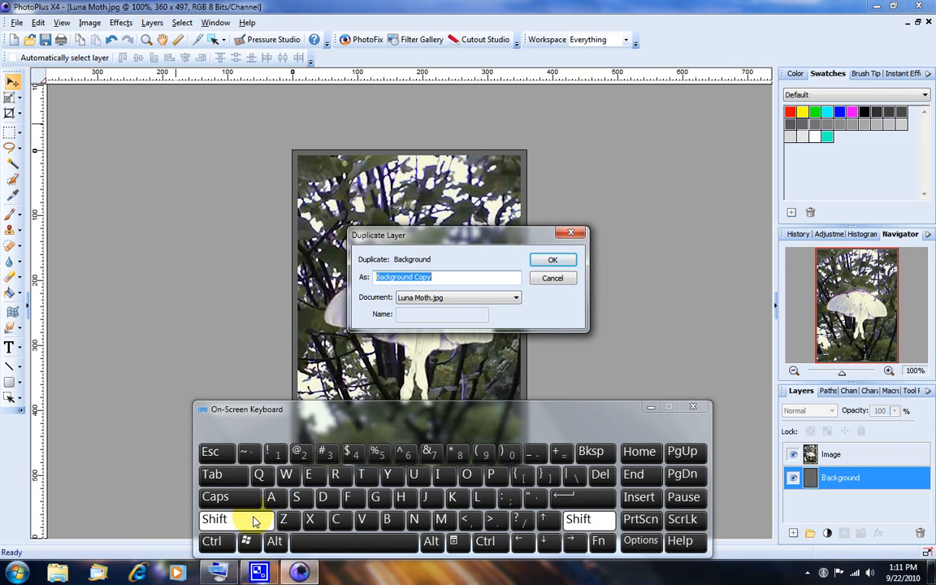
left_click(437, 474)
left_click(414, 519)
left_click(413, 519)
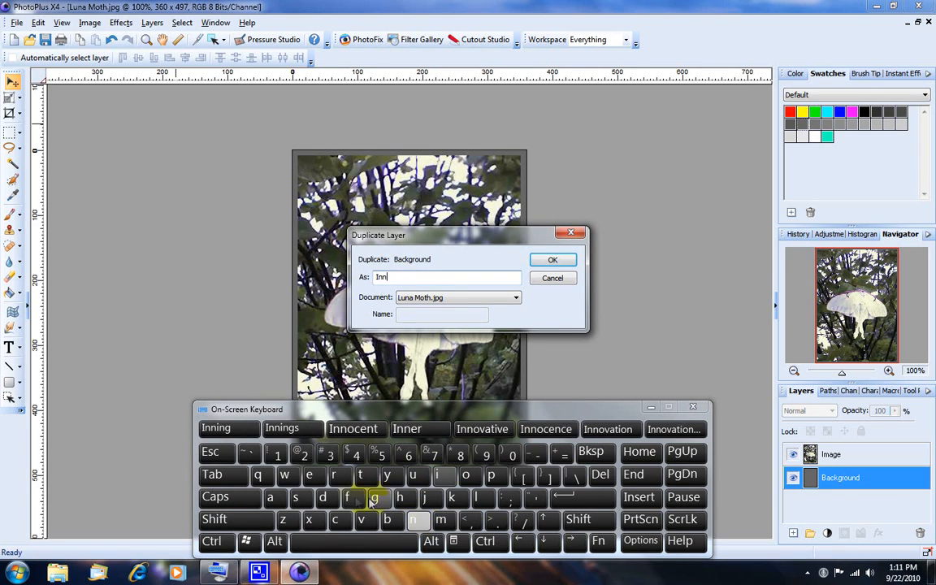
left_click(312, 475)
left_click(333, 475)
left_click(371, 543)
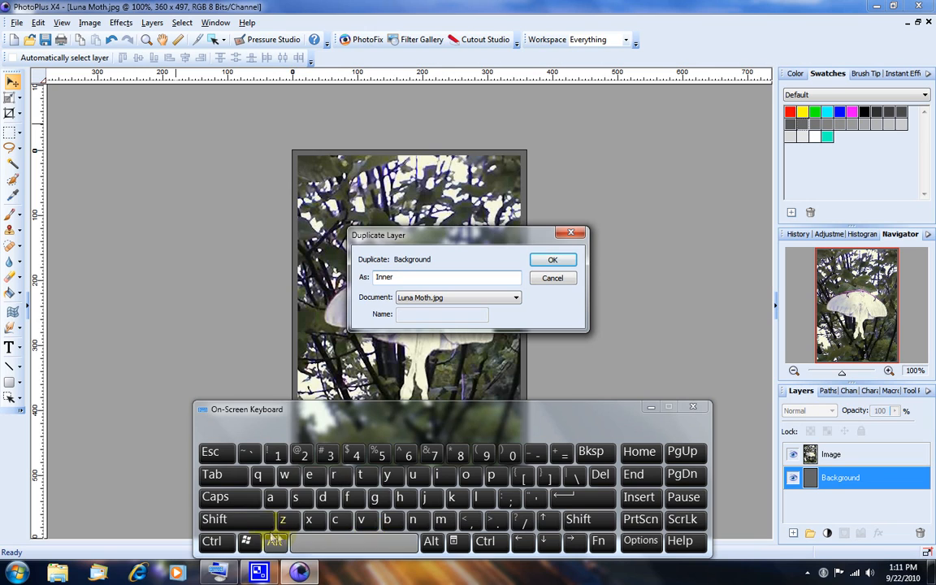
left_click(414, 519)
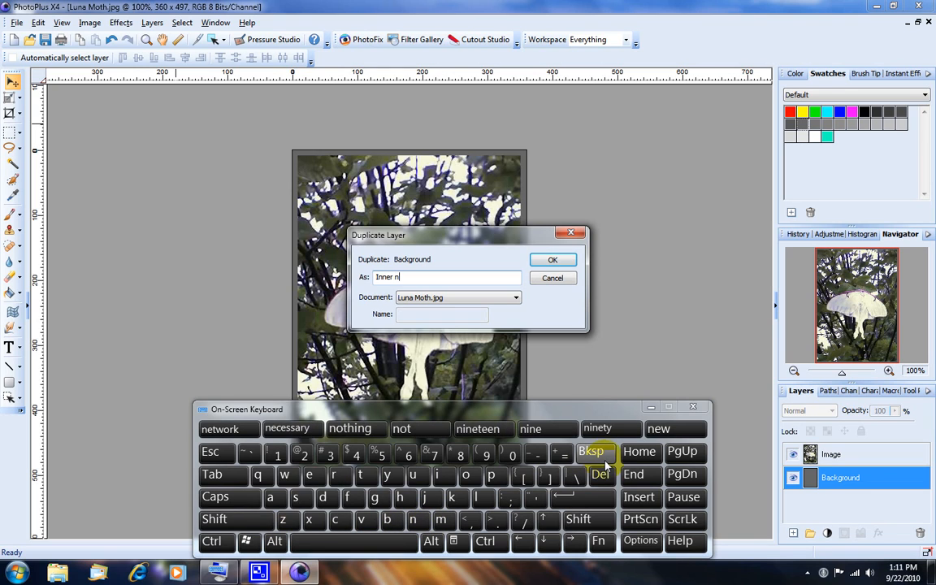
left_click(604, 461)
left_click(440, 519)
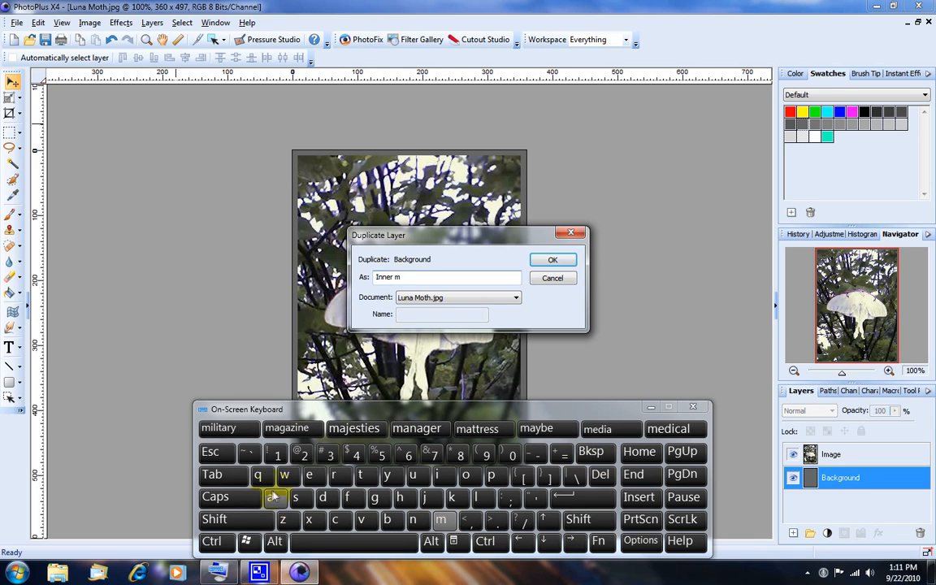
left_click(272, 497)
left_click(360, 474)
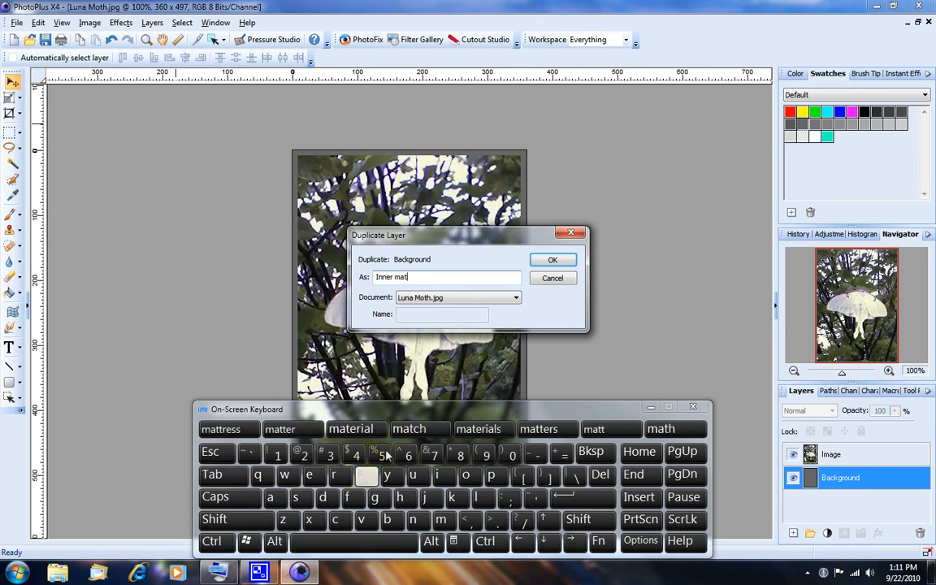
left_click(573, 262)
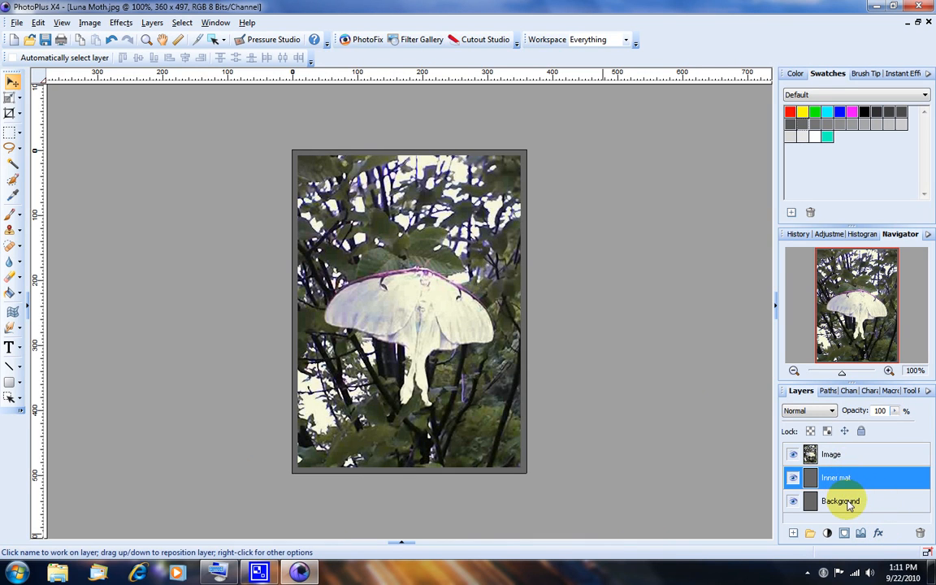
left_click(264, 573)
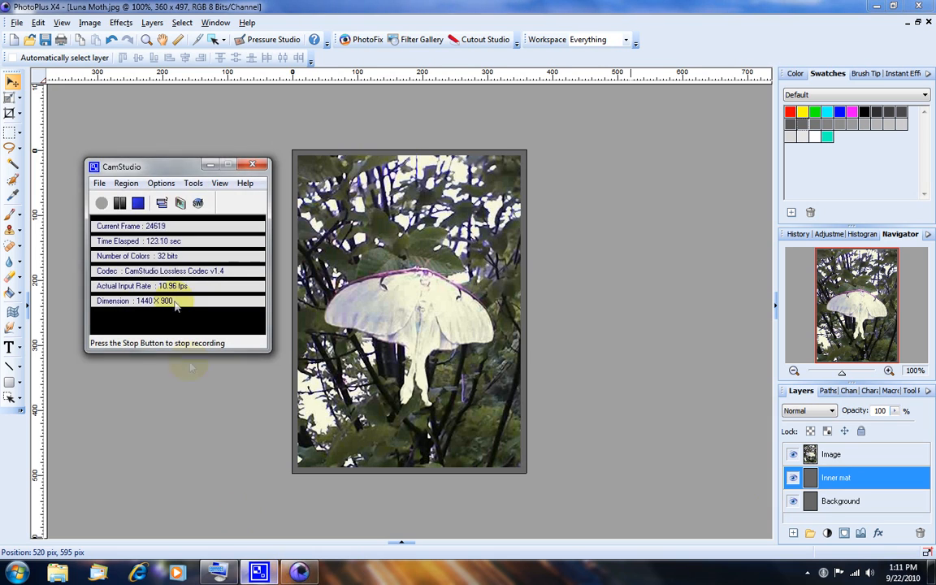
left_click(210, 165)
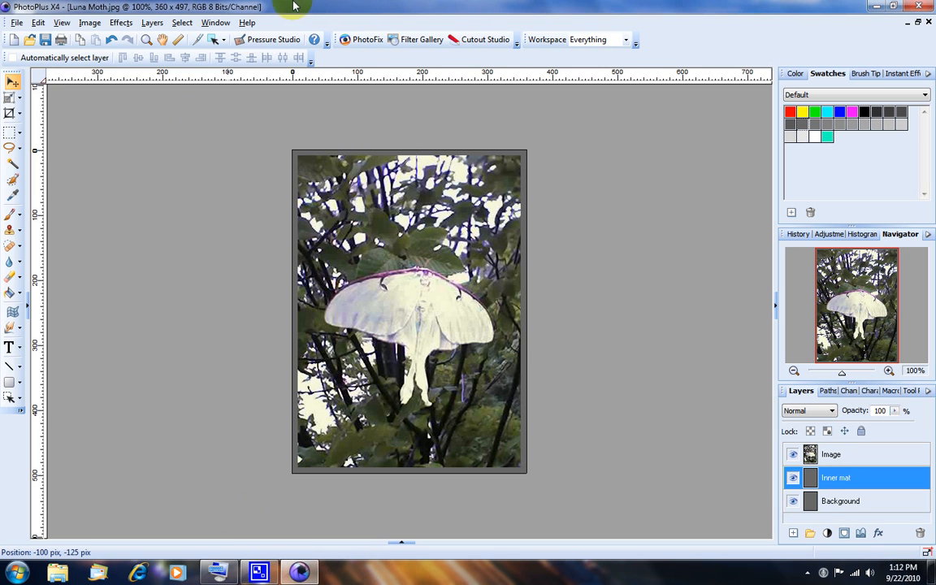
With the Background layer active, resize the canvas to 8 inches wide and 10 inches high around the centred image.
left_click(842, 501)
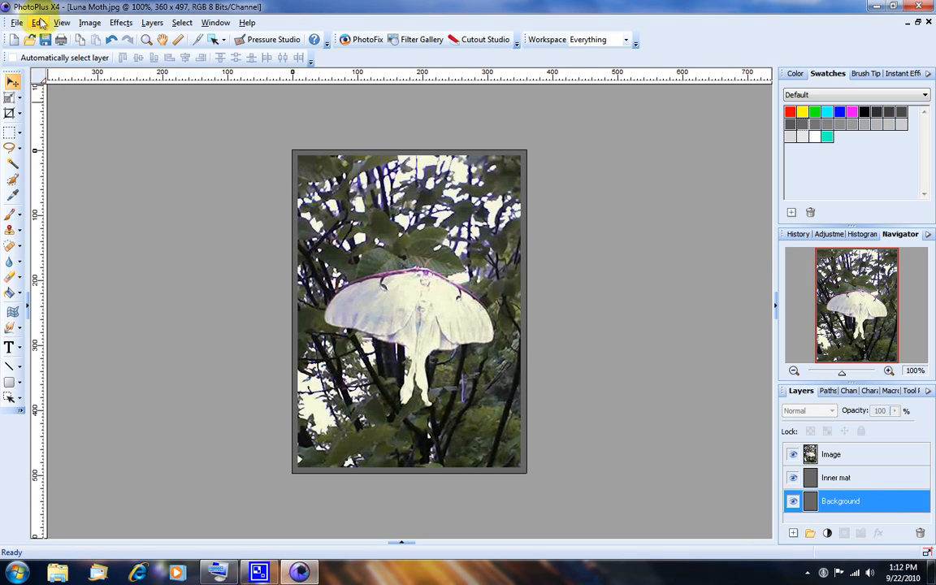
mouse_move(60, 24)
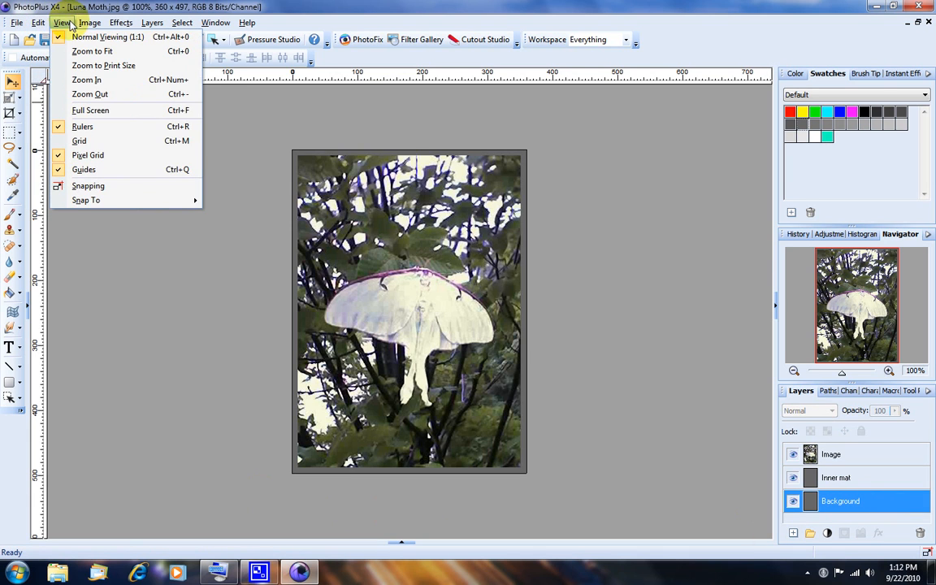
mouse_move(94, 24)
left_click(122, 143)
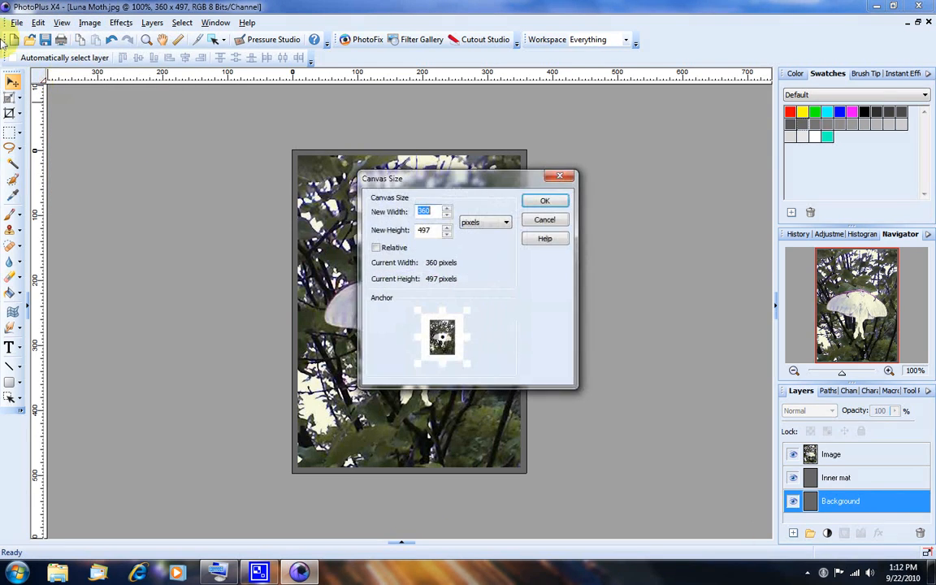
left_click(476, 225)
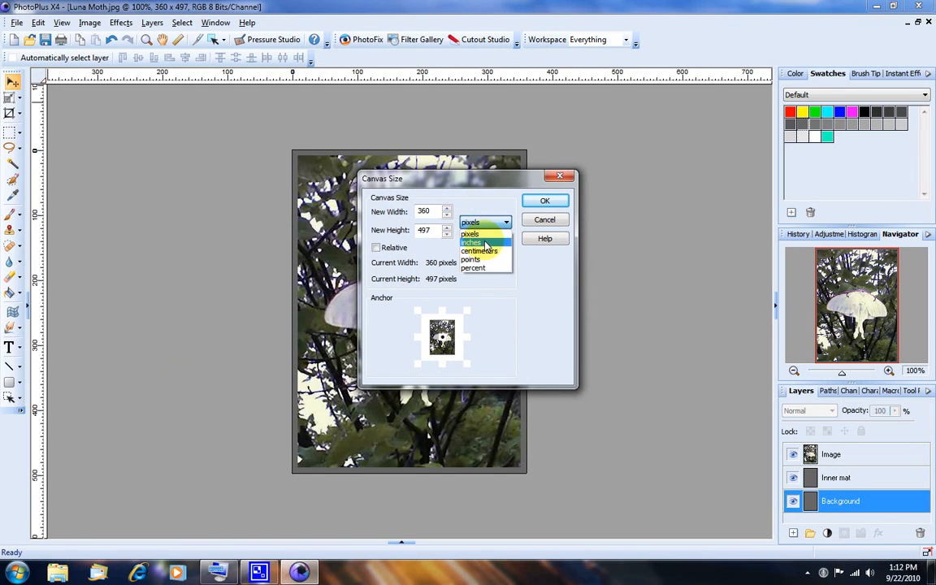
left_click(485, 244)
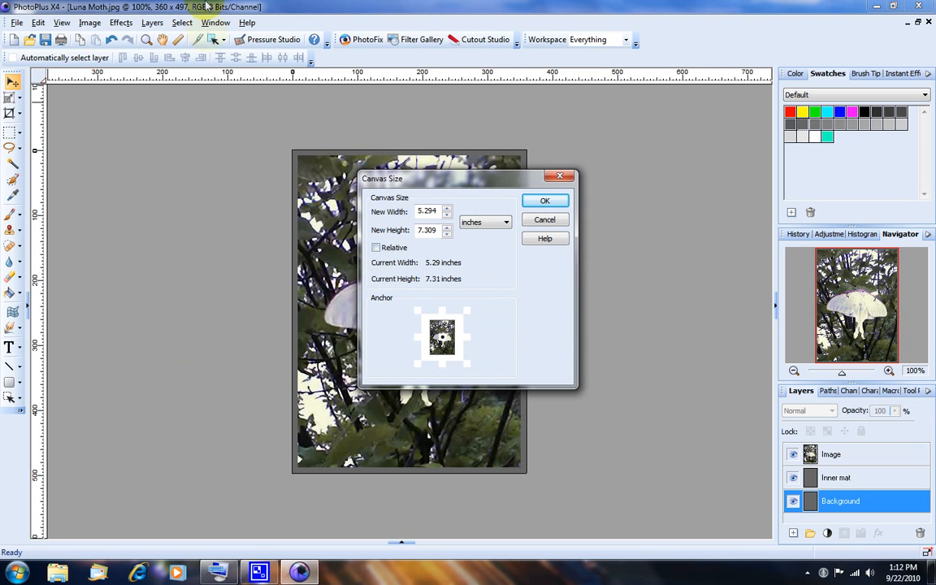
left_click(252, 567)
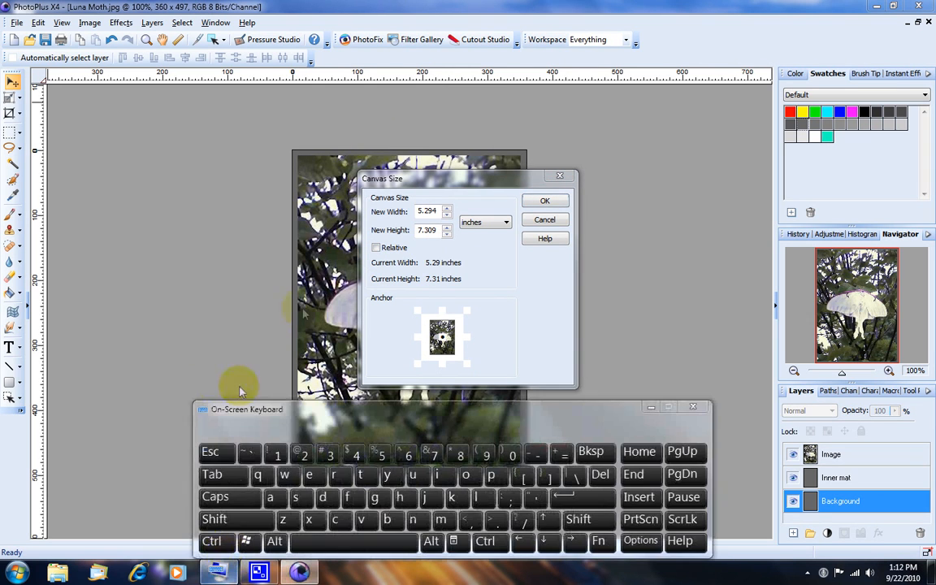
left_click_drag(436, 213, 398, 215)
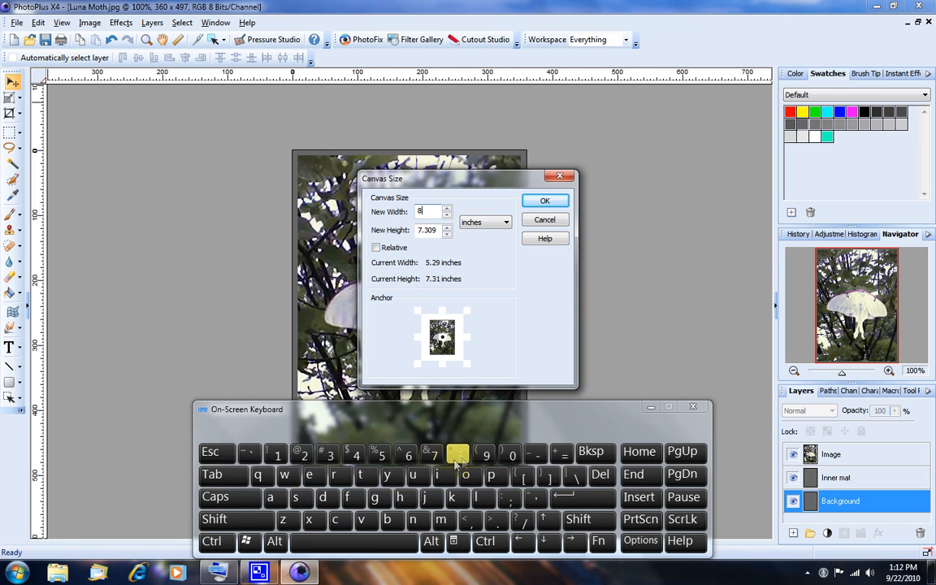
left_click(213, 475)
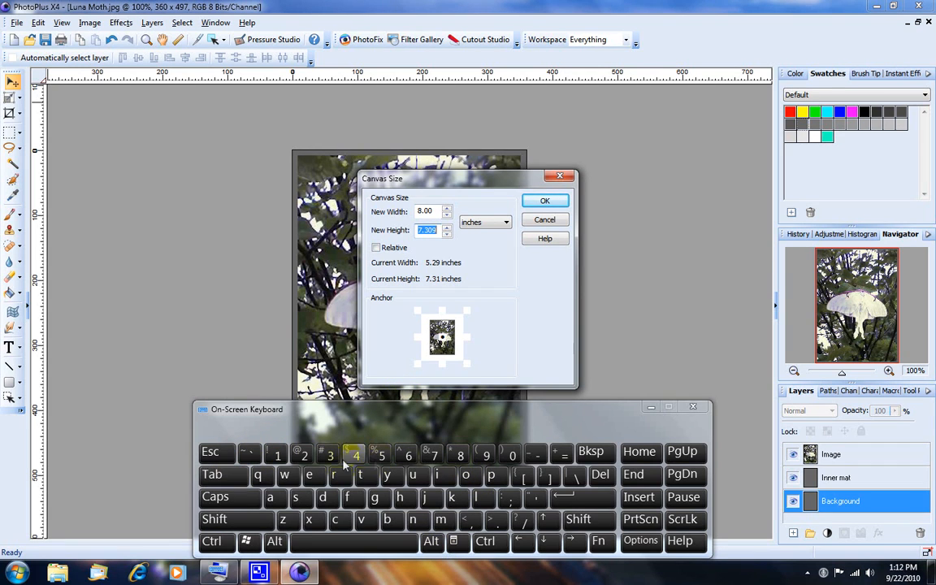
left_click(279, 456)
left_click(512, 455)
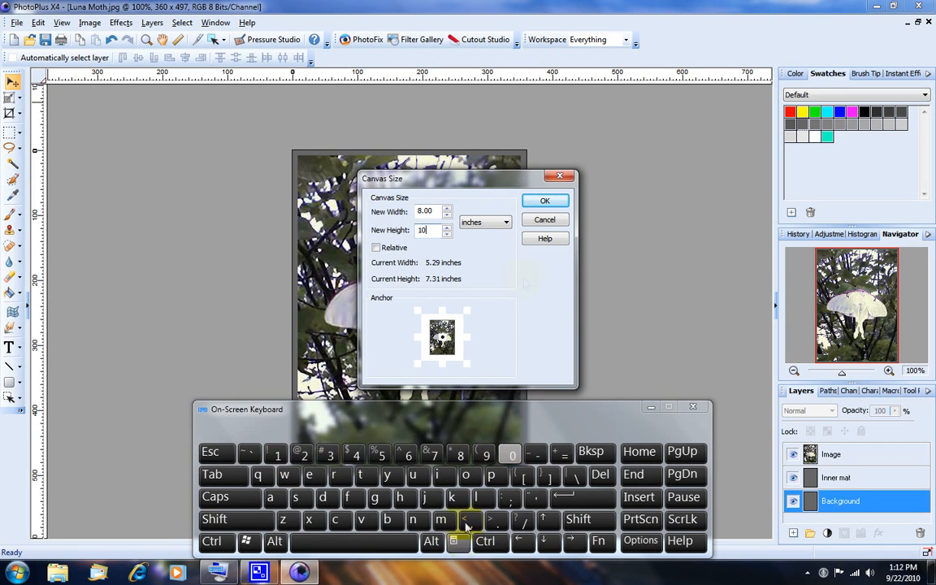
left_click(545, 203)
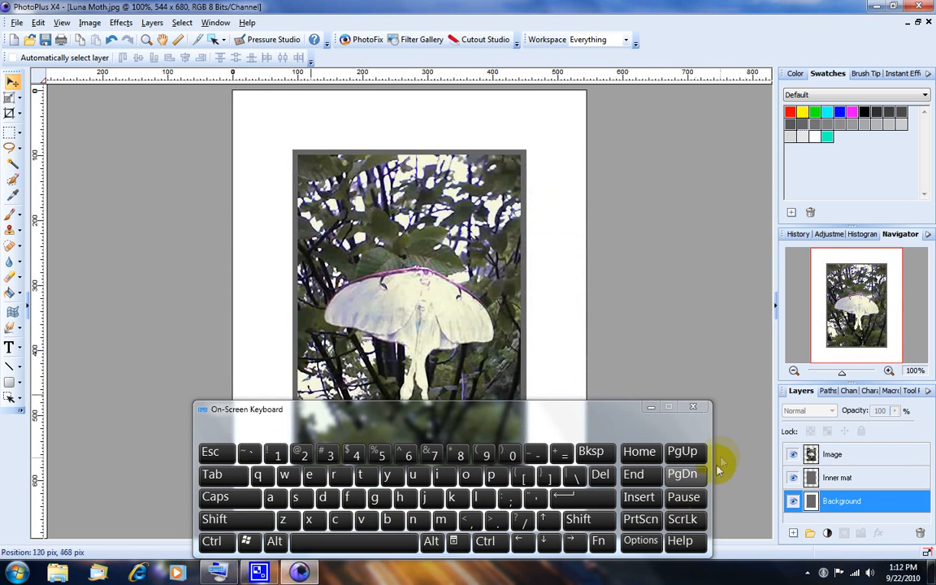
left_click(651, 407)
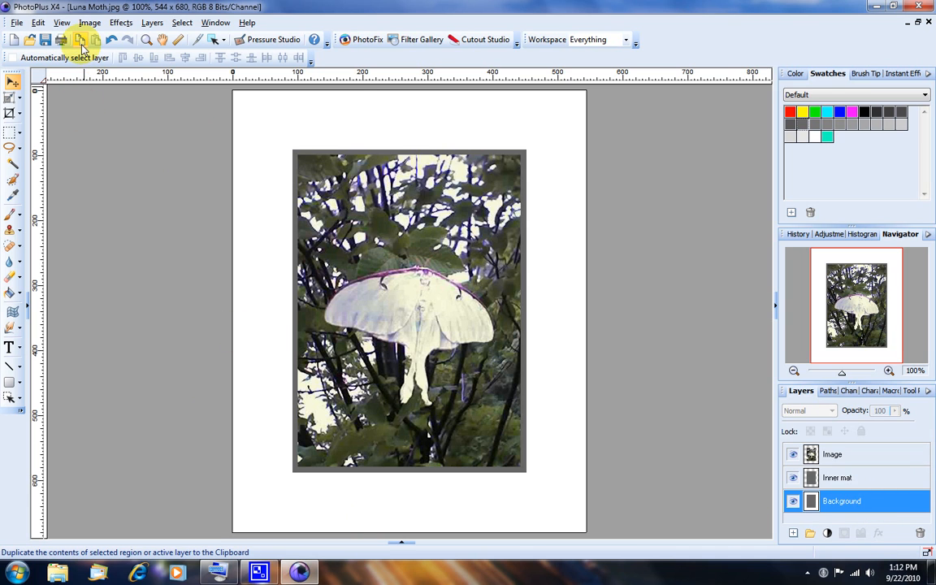
Clear the Background layer's contents and flood-fill the whole layer with the current dark gray foreground colour.
left_click(39, 22)
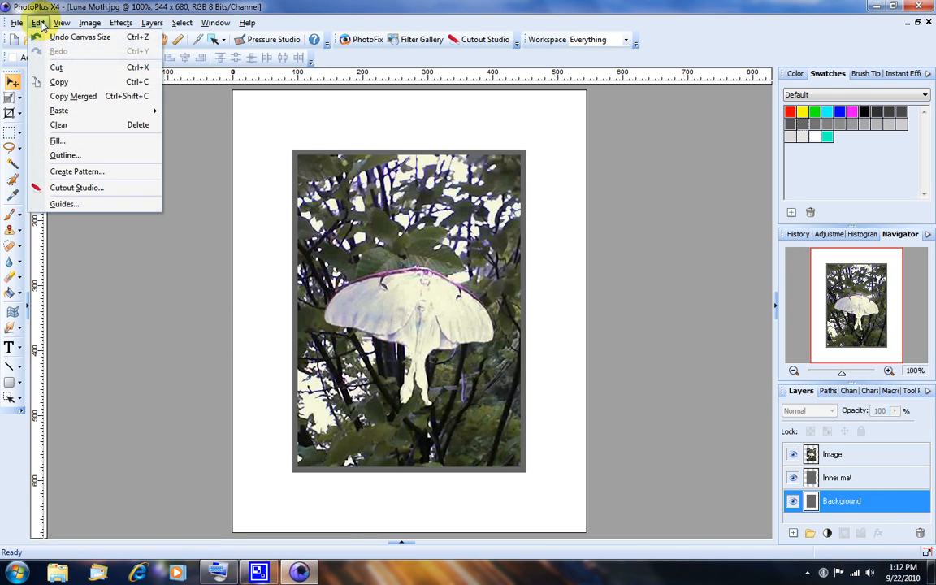
left_click(81, 125)
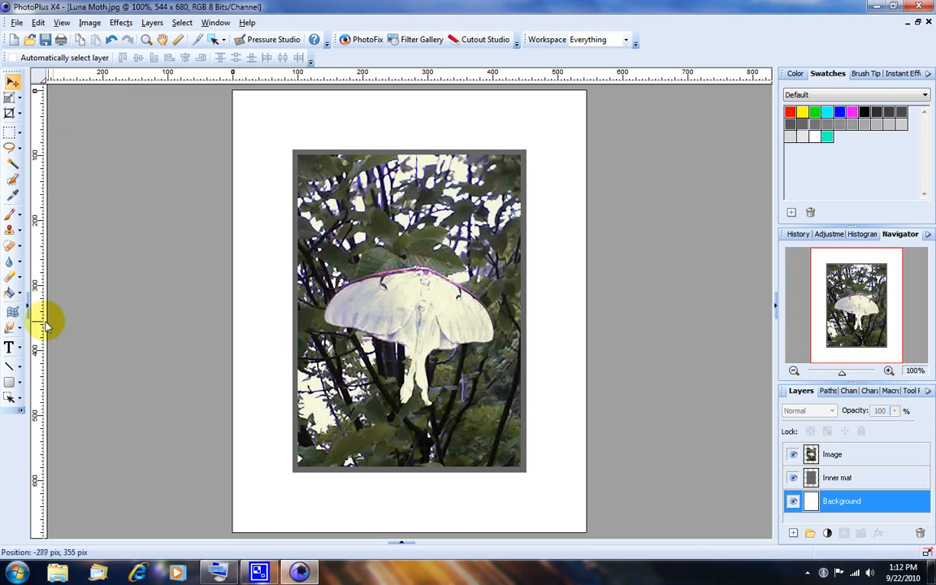
left_click(9, 292)
left_click(268, 165)
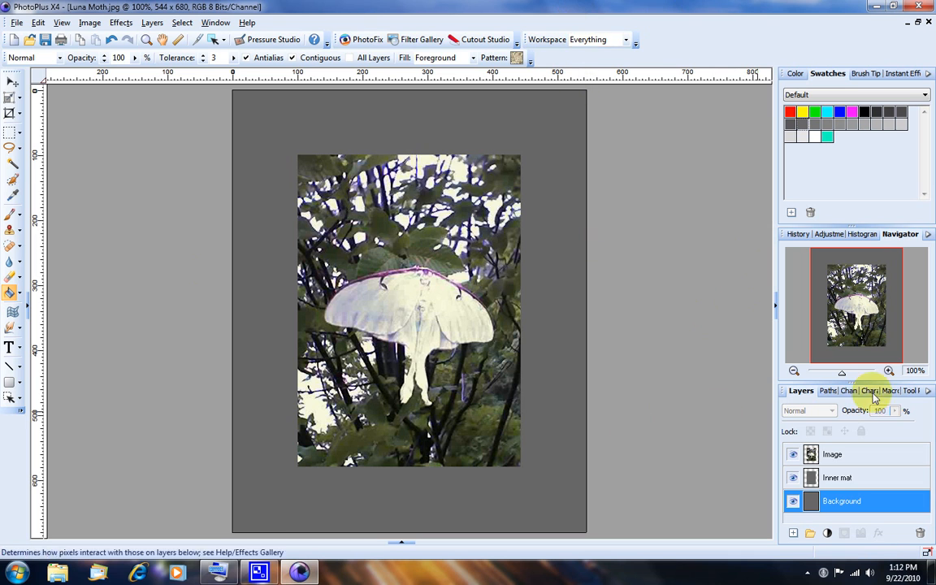
Enable 3D Effects on the Inner mat layer with blur 6 and depth 28.
left_click(845, 480)
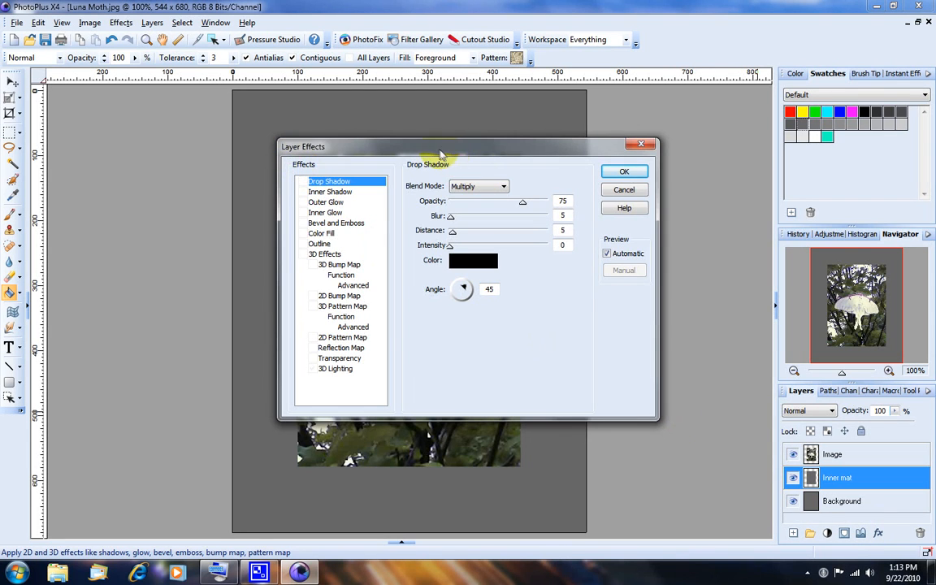
left_click_drag(431, 149, 642, 244)
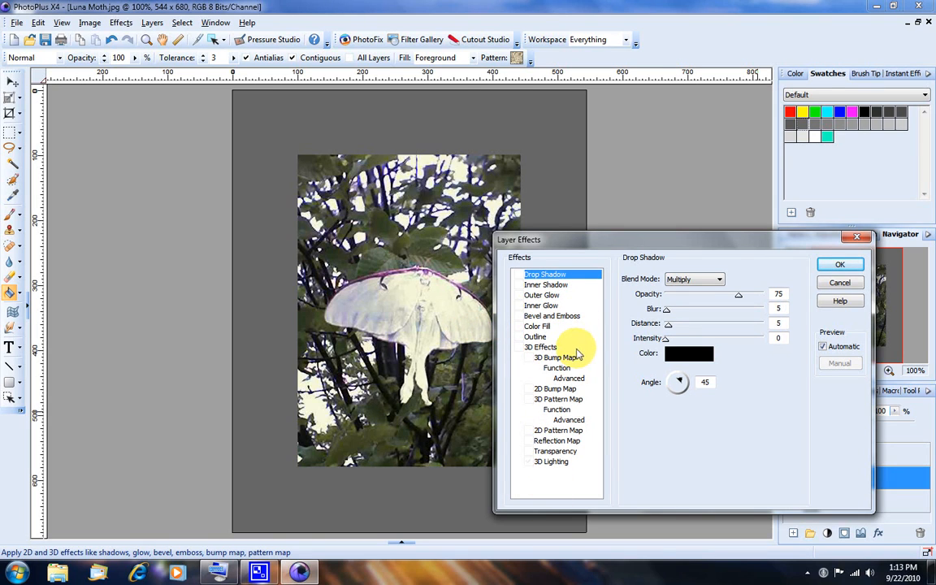
left_click(518, 348)
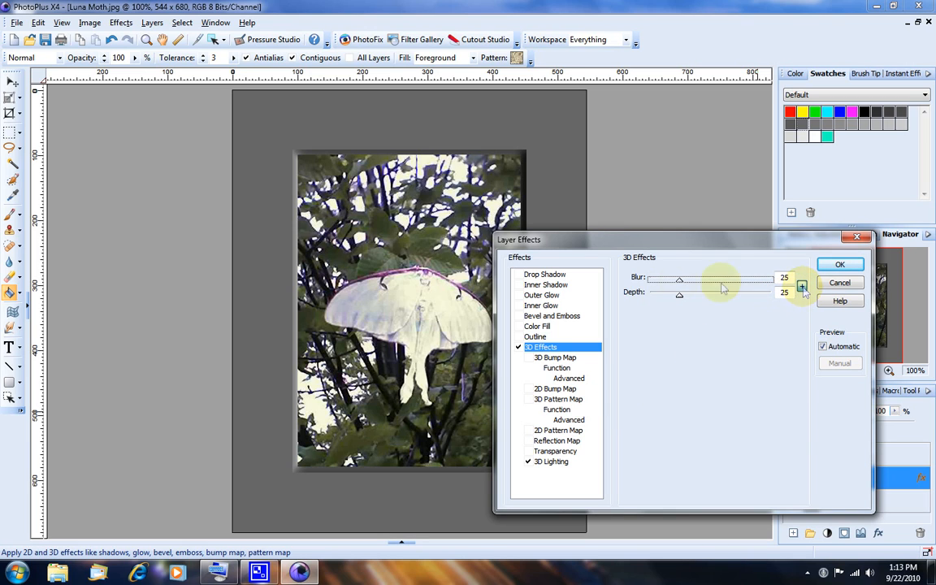
mouse_move(681, 282)
left_mouse_down()
mouse_move(664, 283)
mouse_move(682, 290)
left_mouse_up()
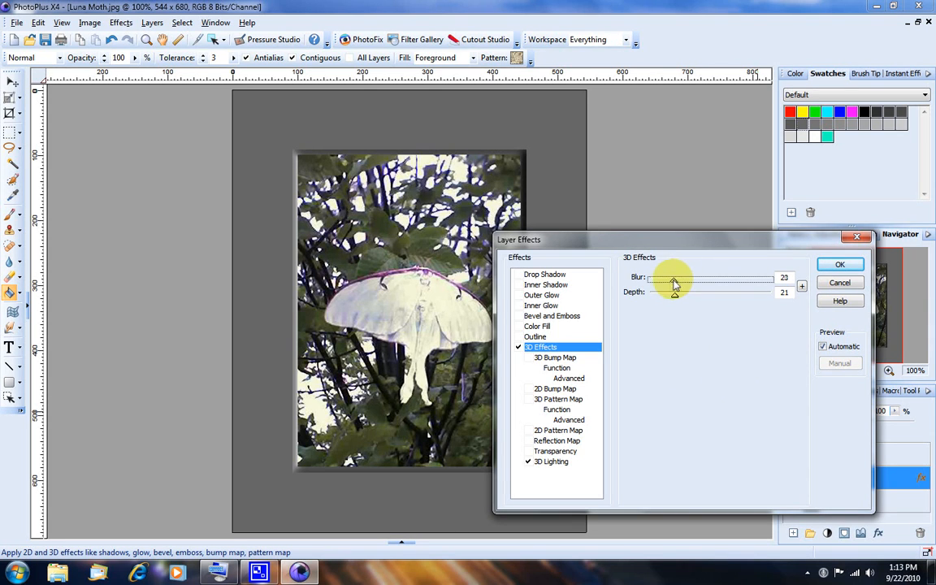
left_click_drag(674, 284, 659, 290)
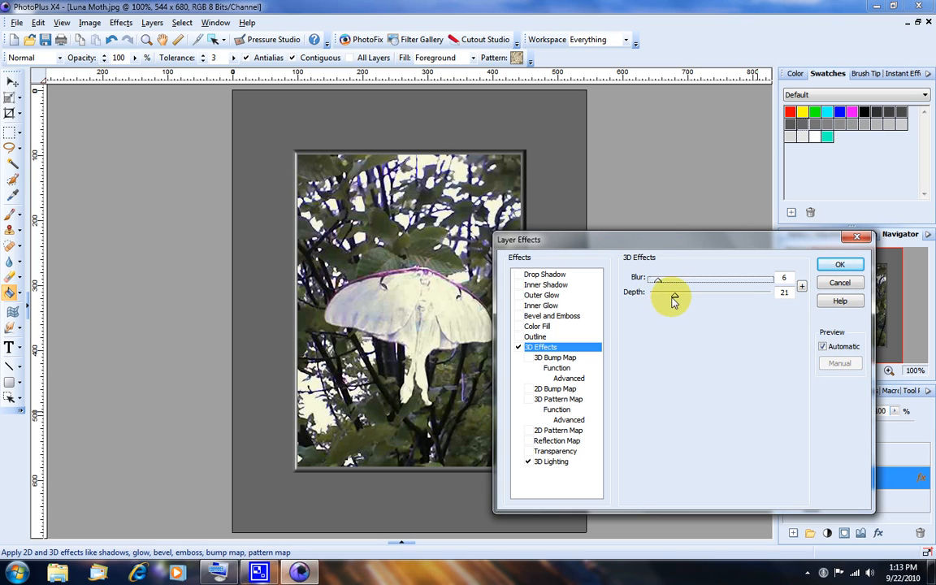
left_click_drag(674, 300, 679, 300)
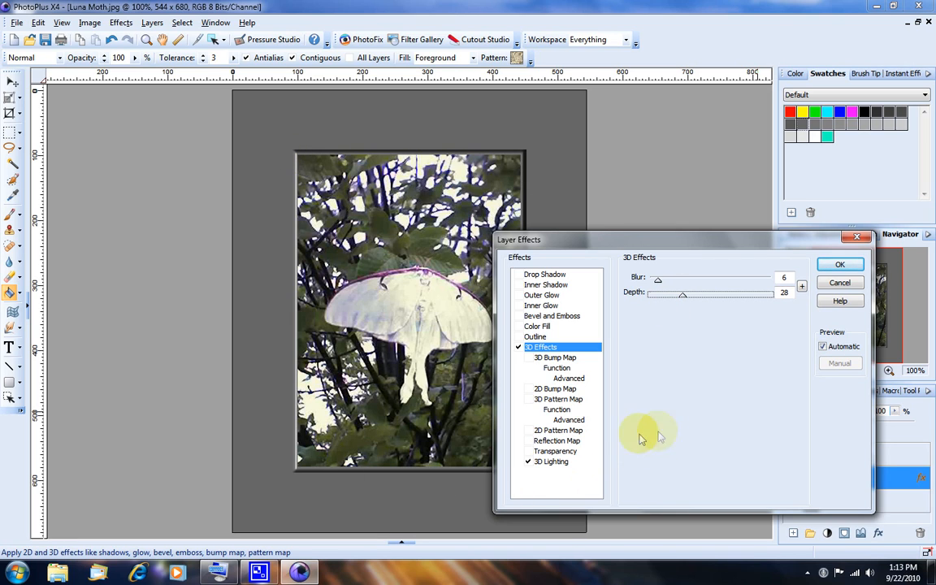
In the 3D Lighting settings, aim the first point light at angle 318 and elevation 36.
left_click(553, 462)
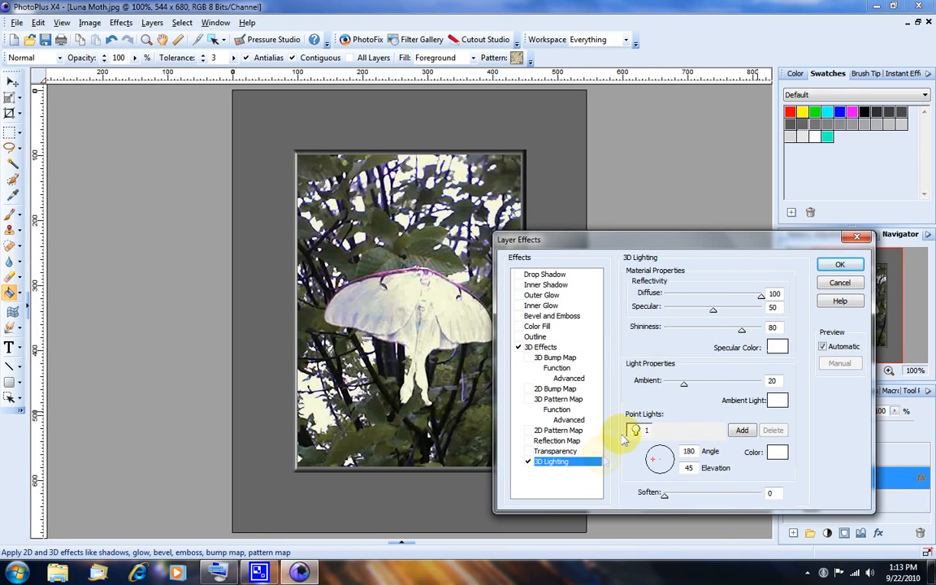
left_click(666, 469)
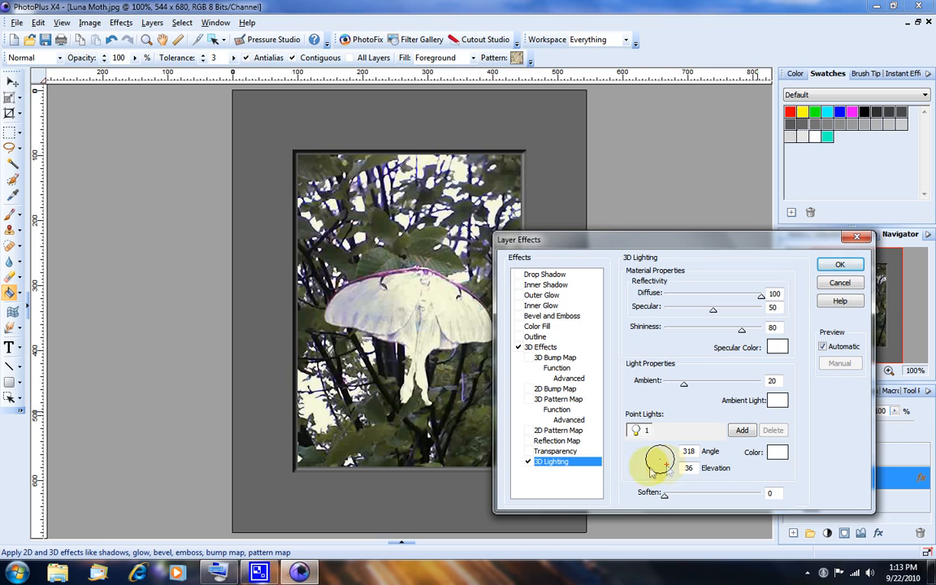
mouse_move(642, 240)
left_mouse_down()
mouse_move(745, 235)
mouse_move(626, 237)
left_mouse_up()
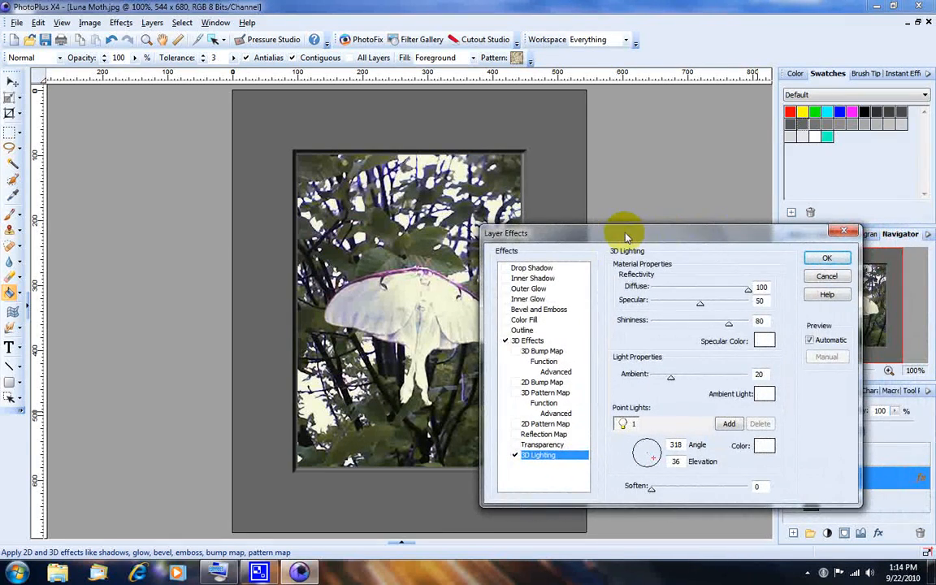
Add a second point light at angle 122 and elevation 38, lower the ambient light to 7, and apply the effects.
left_click(729, 425)
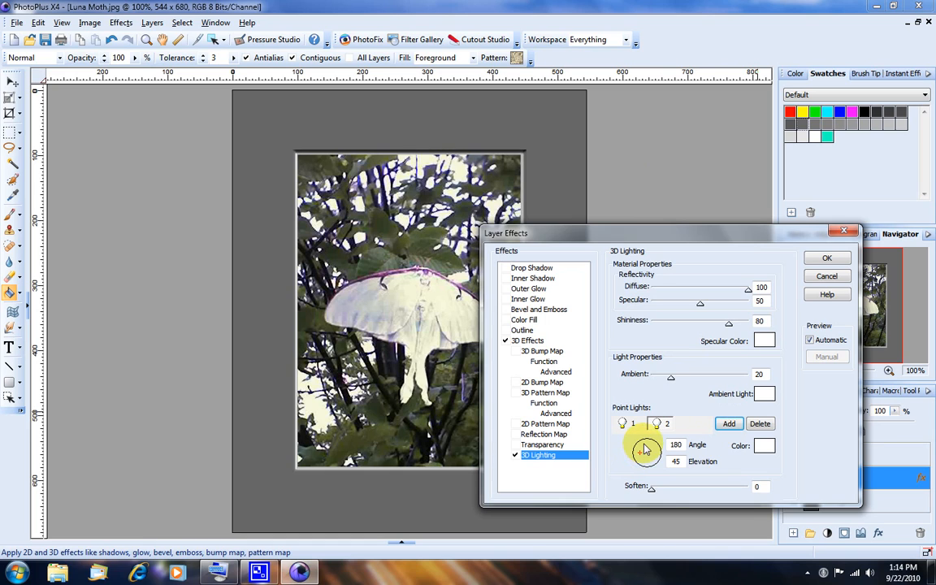
left_click_drag(644, 451, 645, 450)
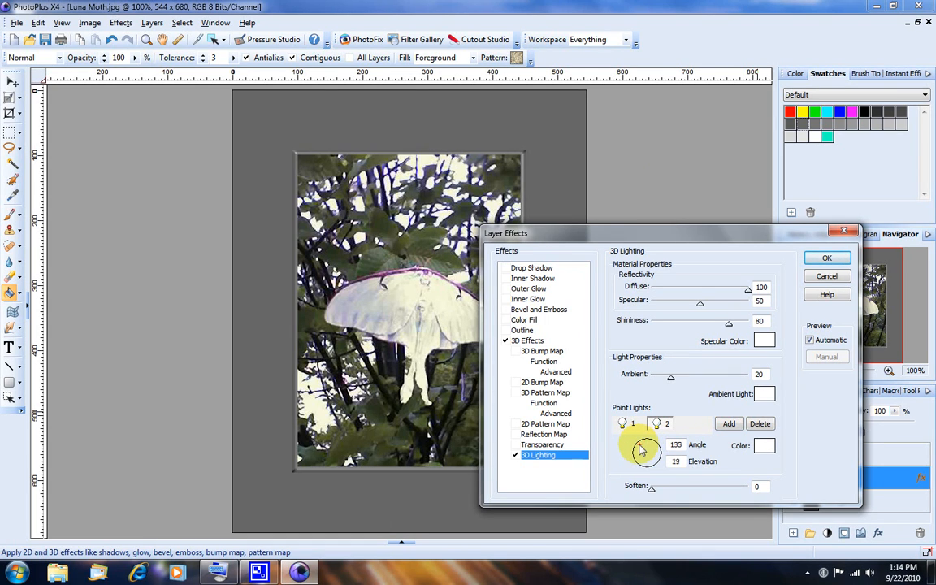
left_click_drag(640, 448, 641, 453)
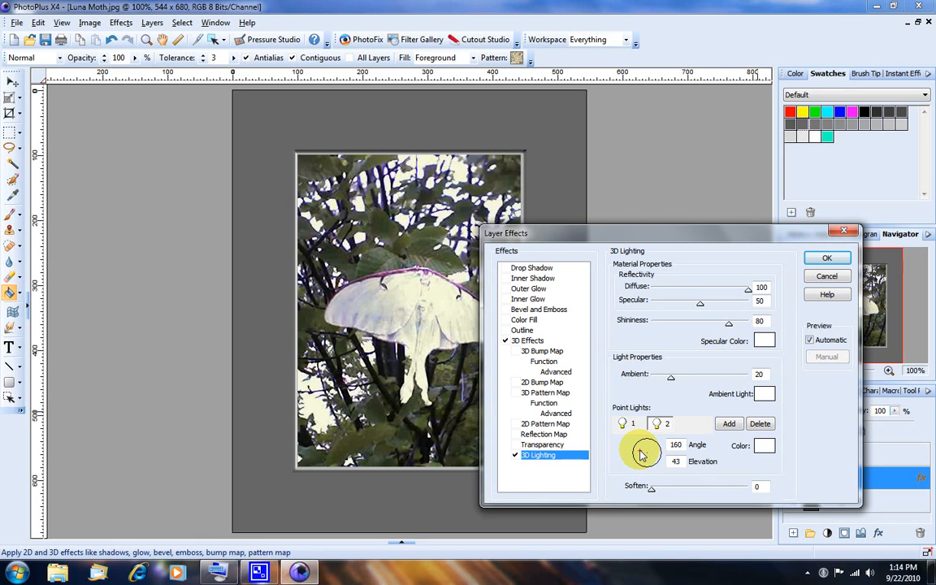
left_click_drag(643, 454, 645, 454)
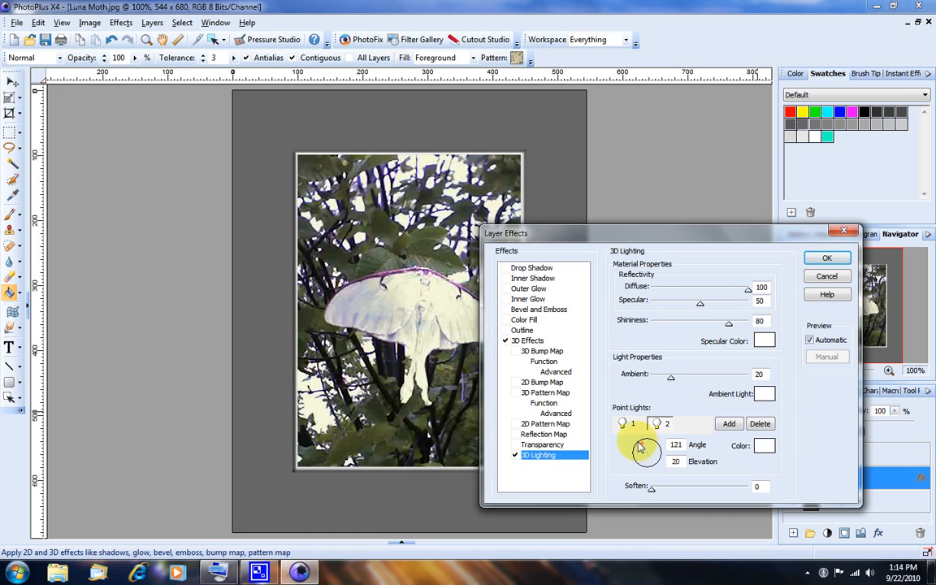
left_click_drag(639, 447, 639, 448)
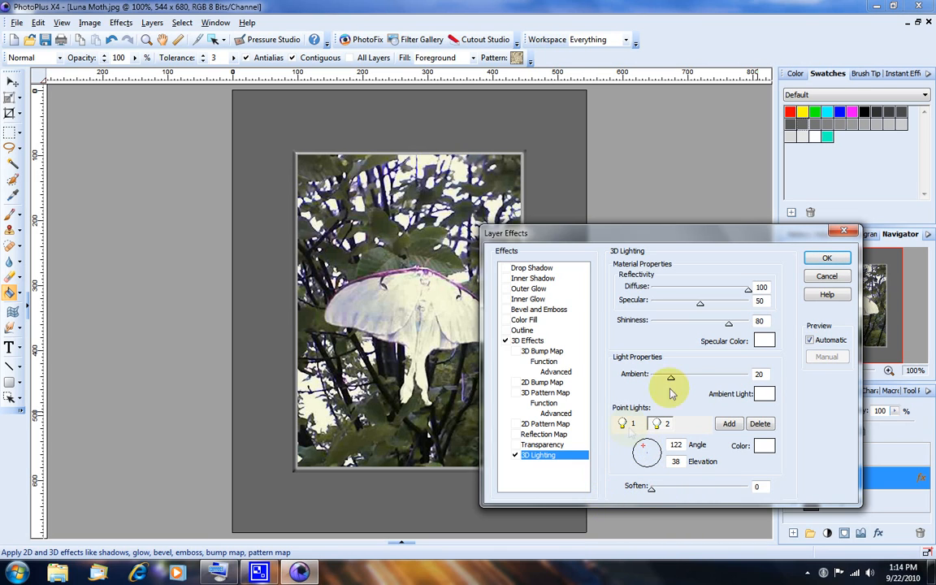
left_click_drag(671, 382, 659, 384)
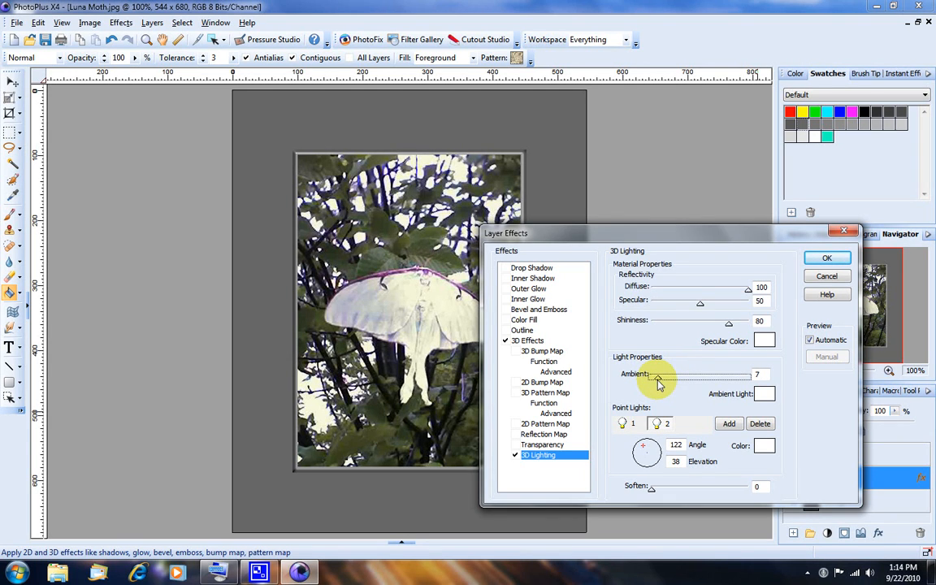
left_click(819, 262)
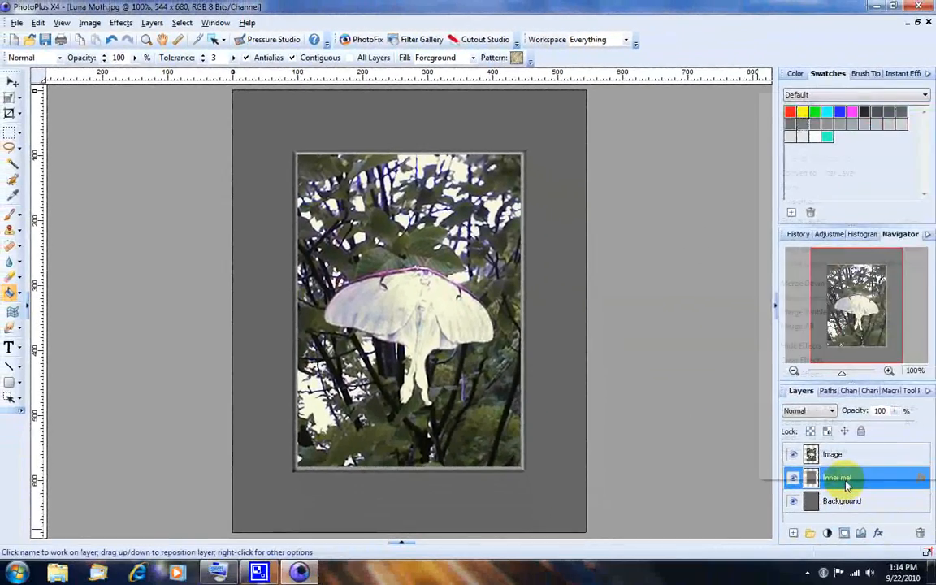
Copy the layer effects from the Inner mat layer and paste them onto the Image layer.
right_click(897, 484)
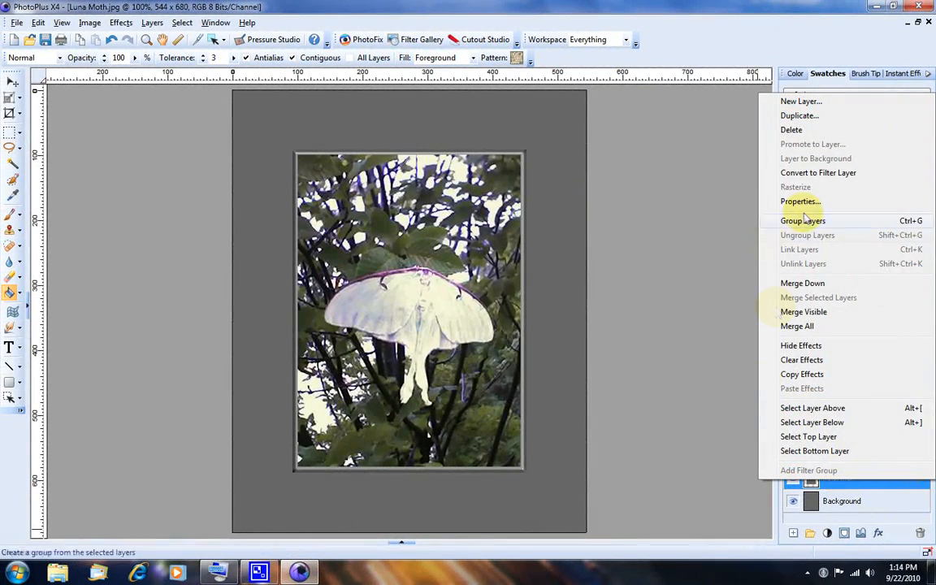
left_click(795, 374)
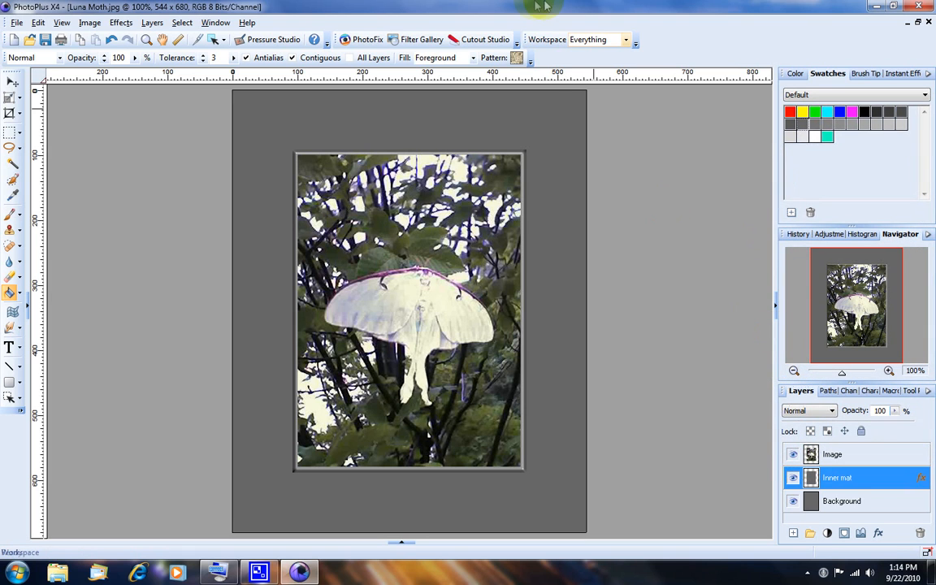
right_click(843, 459)
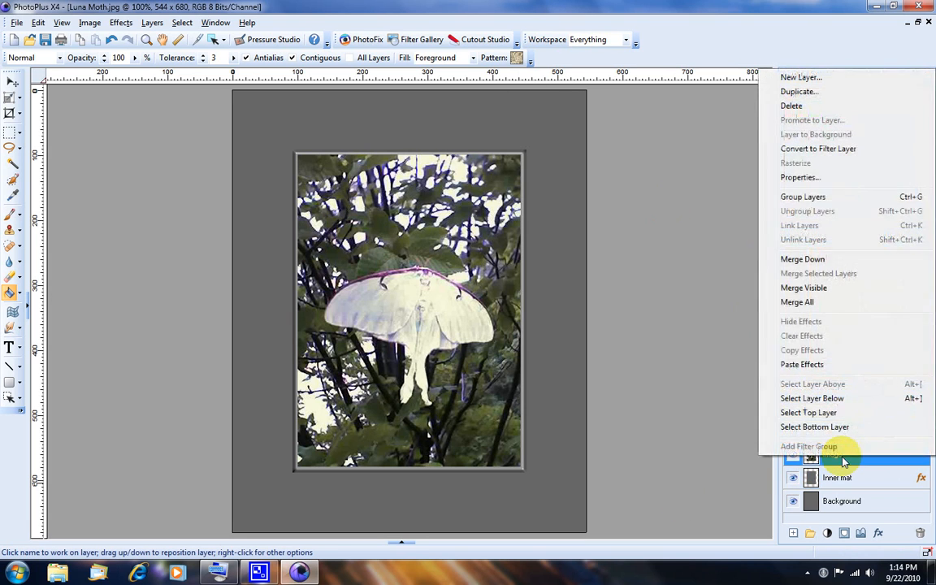
left_click(802, 367)
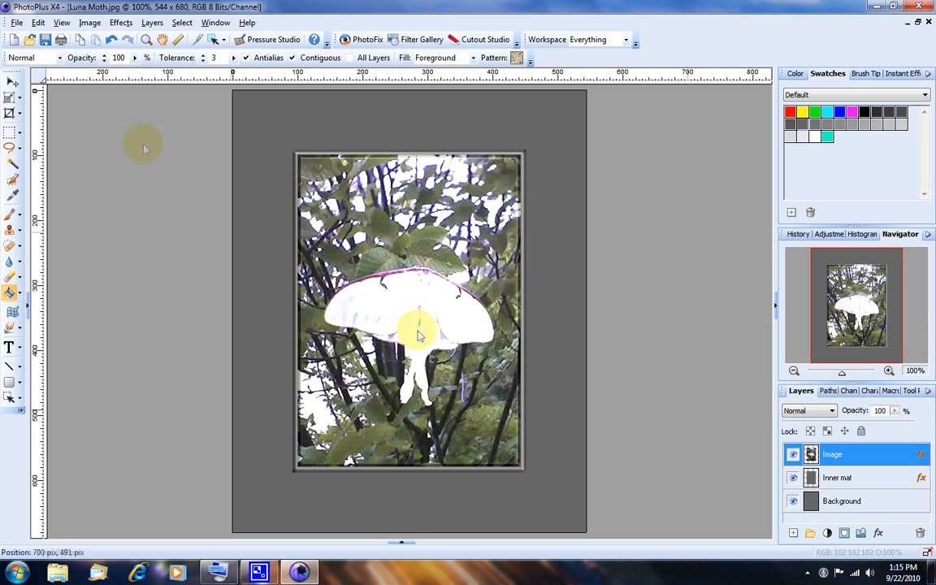
left_click(258, 573)
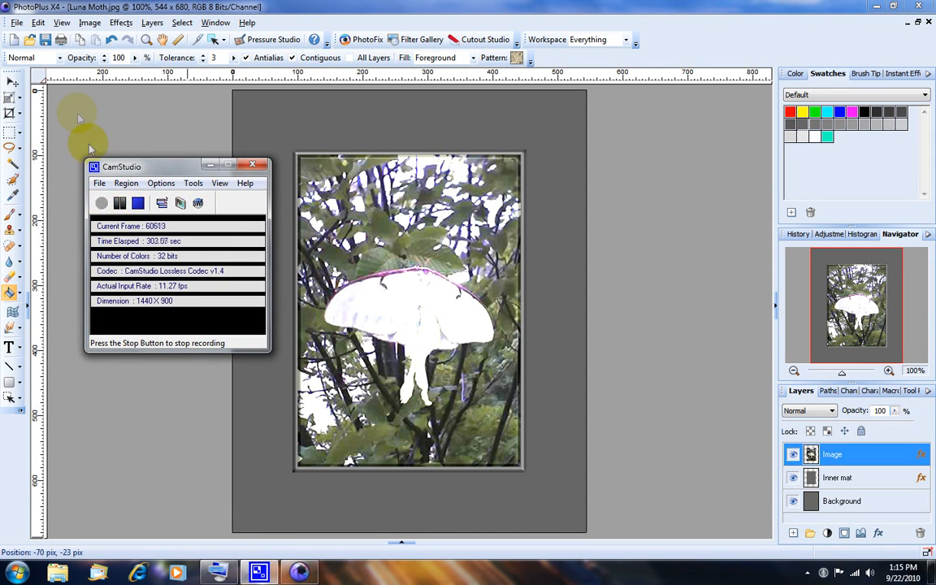
left_click(261, 6)
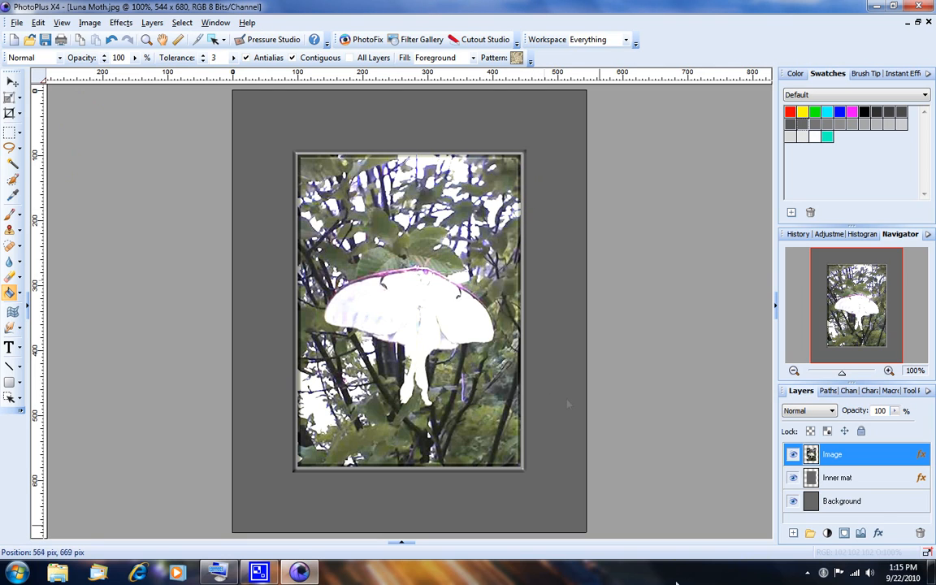
Colorize the Inner mat layer with a Hue/Saturation/Lightness adjustment at hue 29, saturation 44 and lightness 16.
left_click(847, 479)
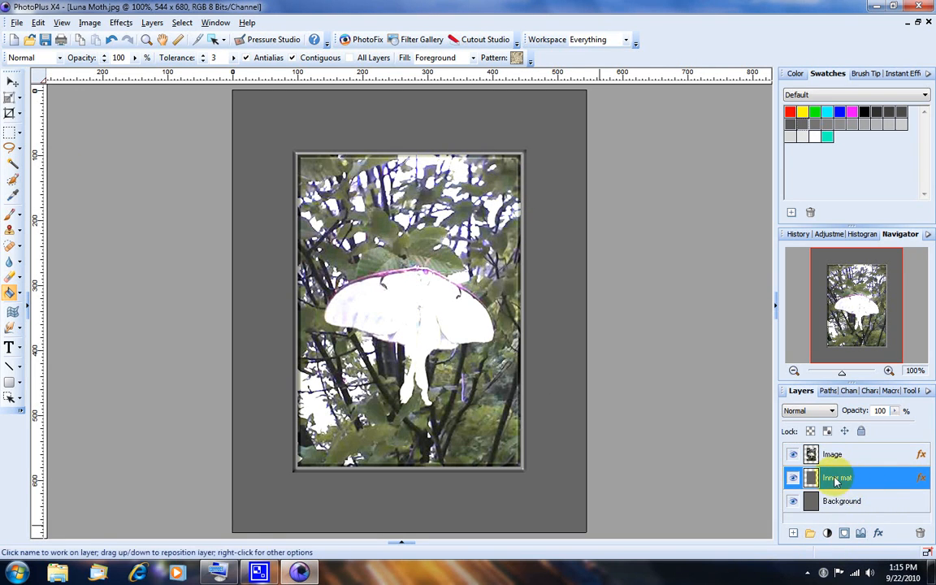
left_click(91, 23)
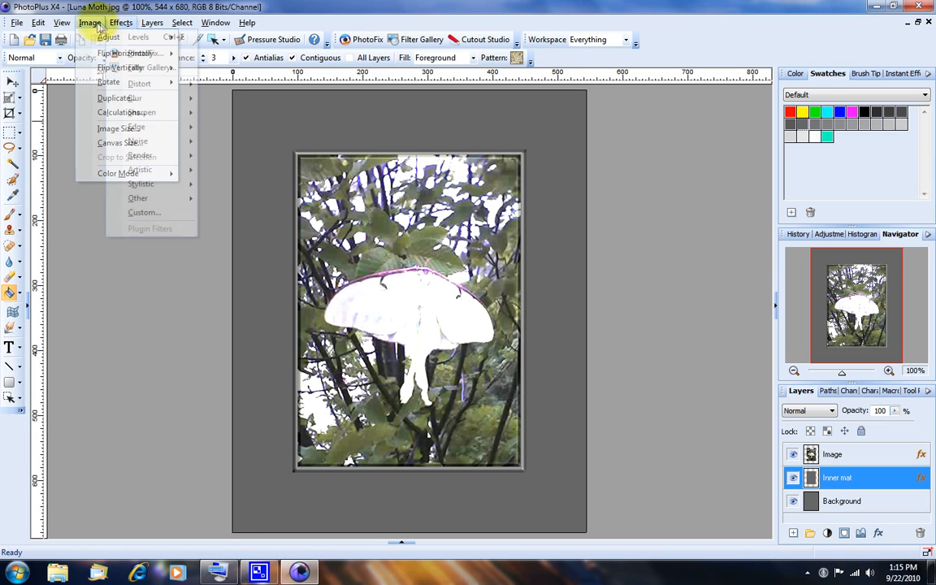
mouse_move(109, 36)
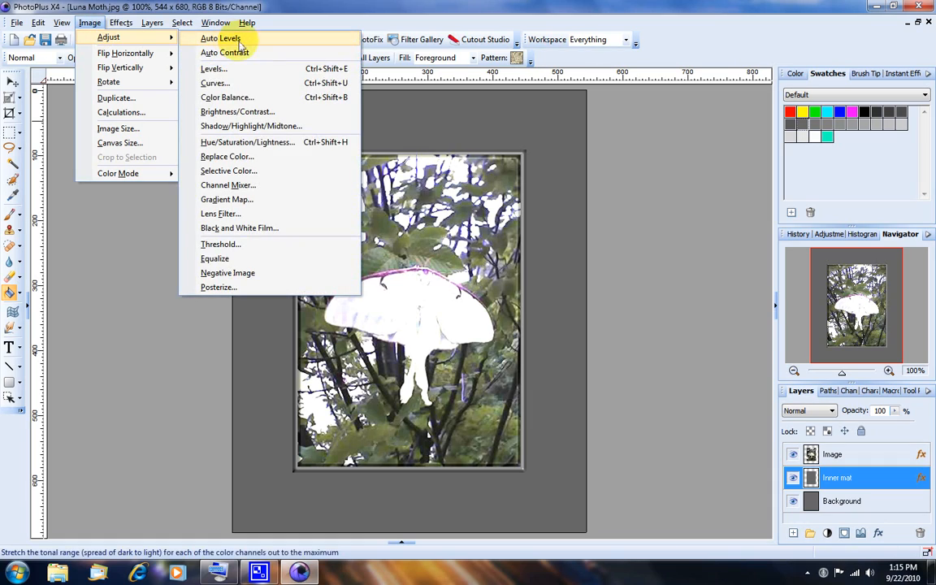
left_click(248, 144)
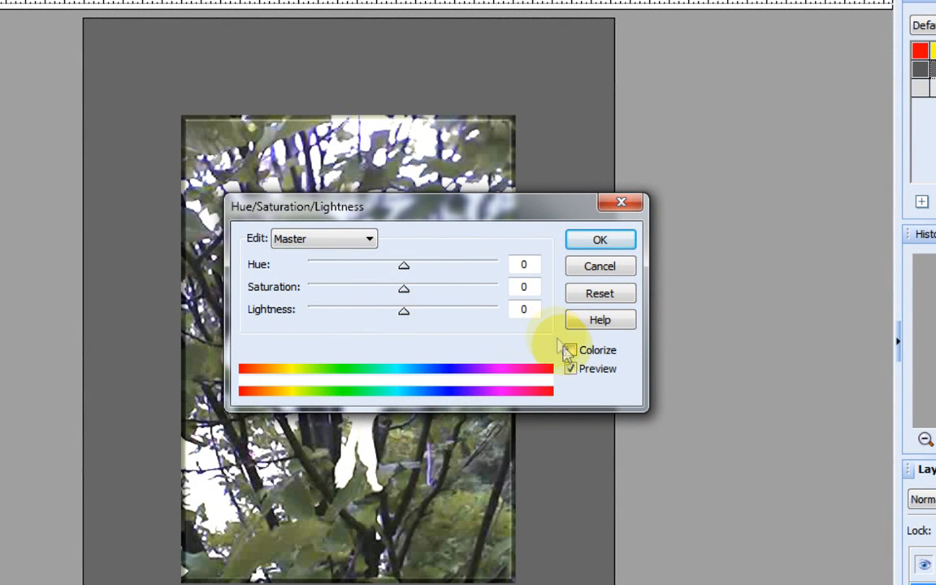
left_click(571, 351)
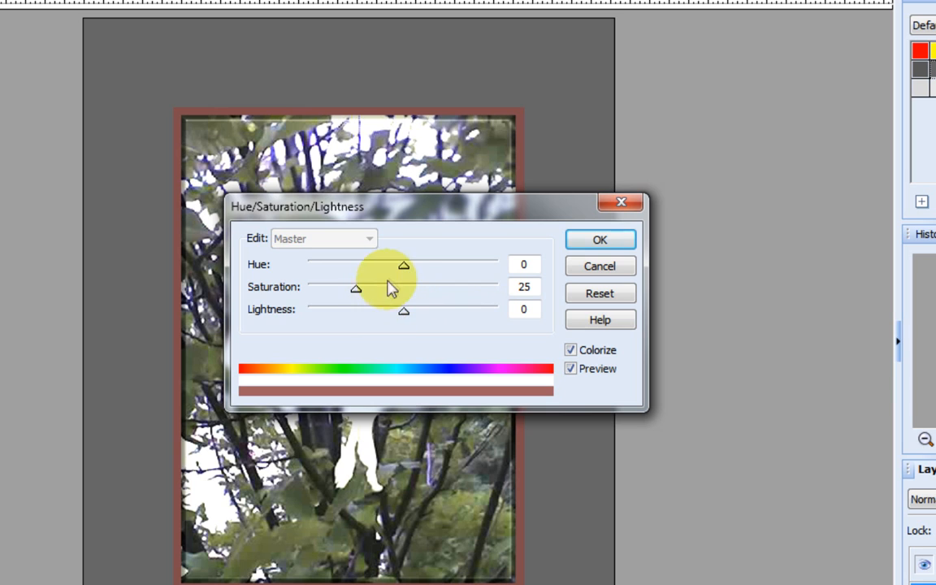
left_click_drag(408, 269, 421, 267)
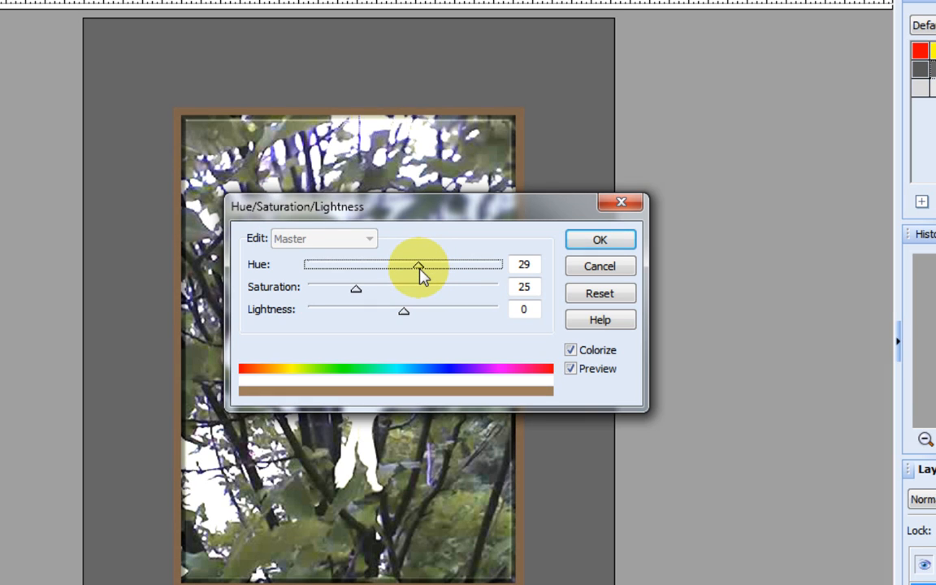
left_click_drag(355, 290, 399, 302)
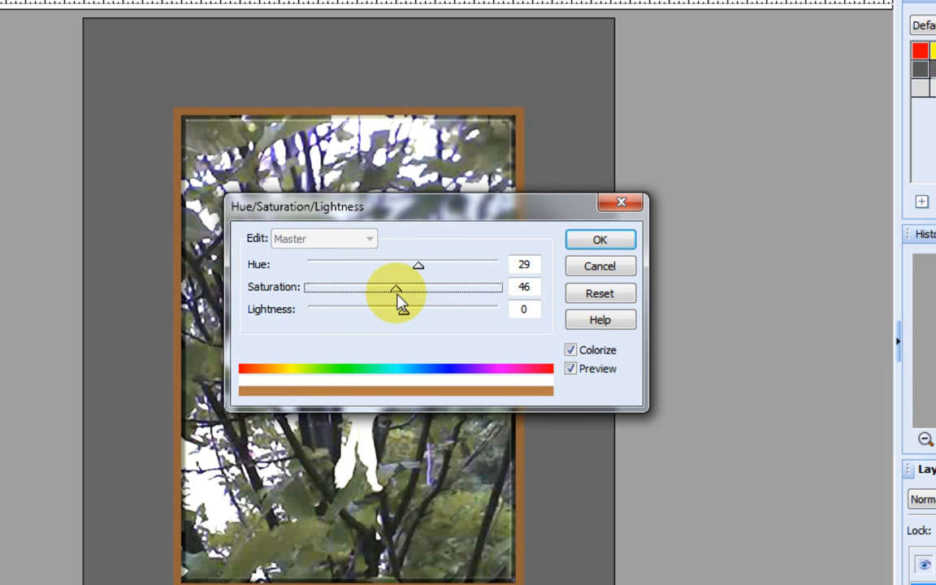
left_click_drag(403, 314, 419, 315)
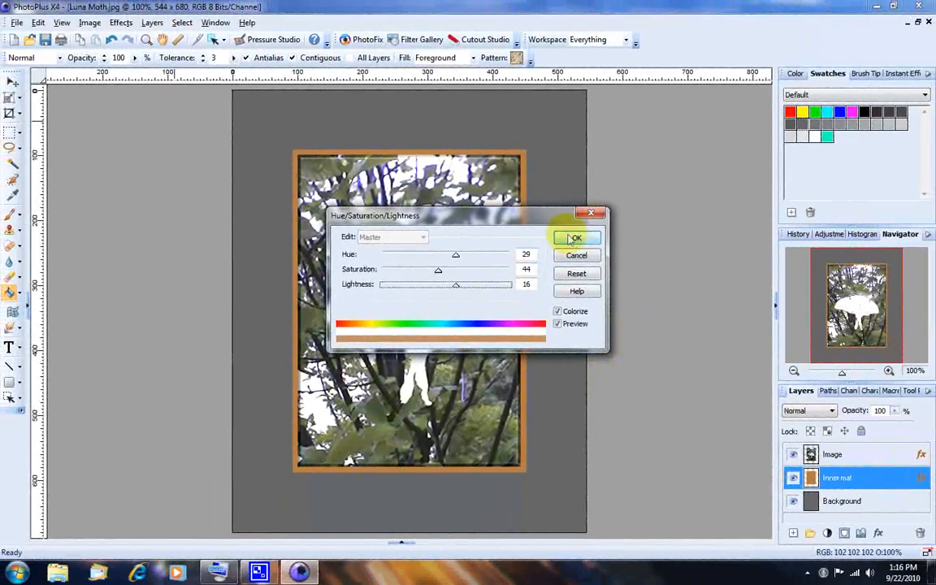
left_click(586, 238)
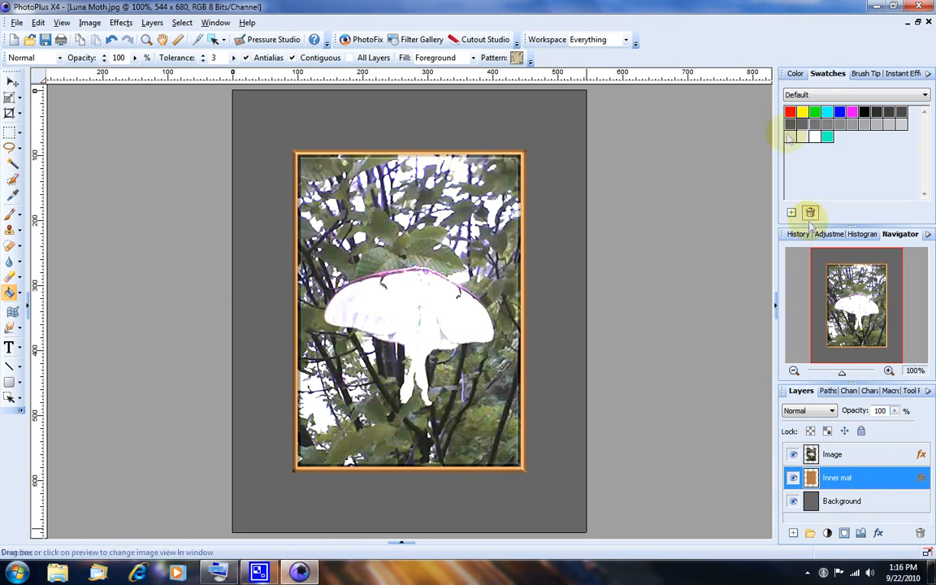
Colorize the Background layer with a Hue/Saturation/Lightness adjustment at hue 59, saturation 53 and lightness 35.
left_click(853, 503)
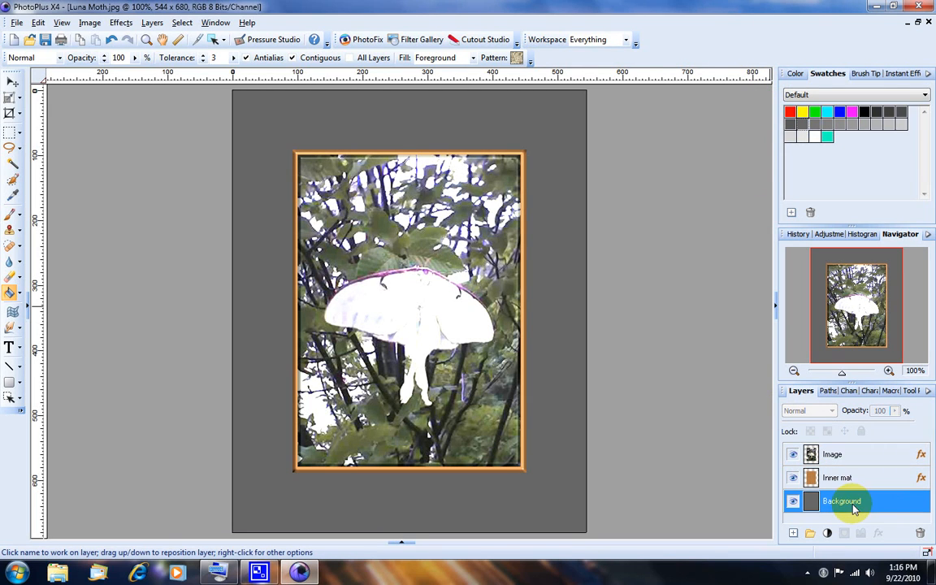
left_click(91, 23)
mouse_move(166, 38)
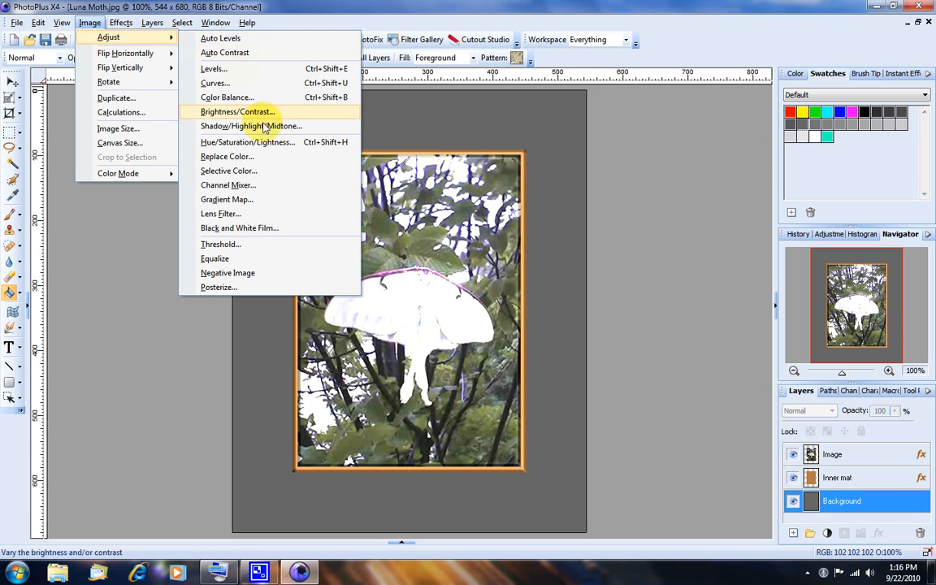
left_click(254, 146)
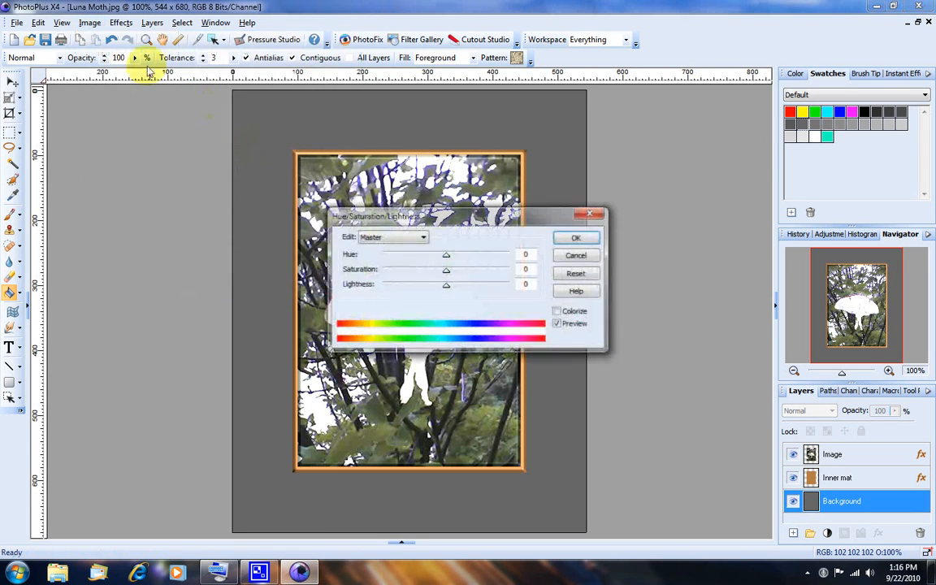
left_click(558, 312)
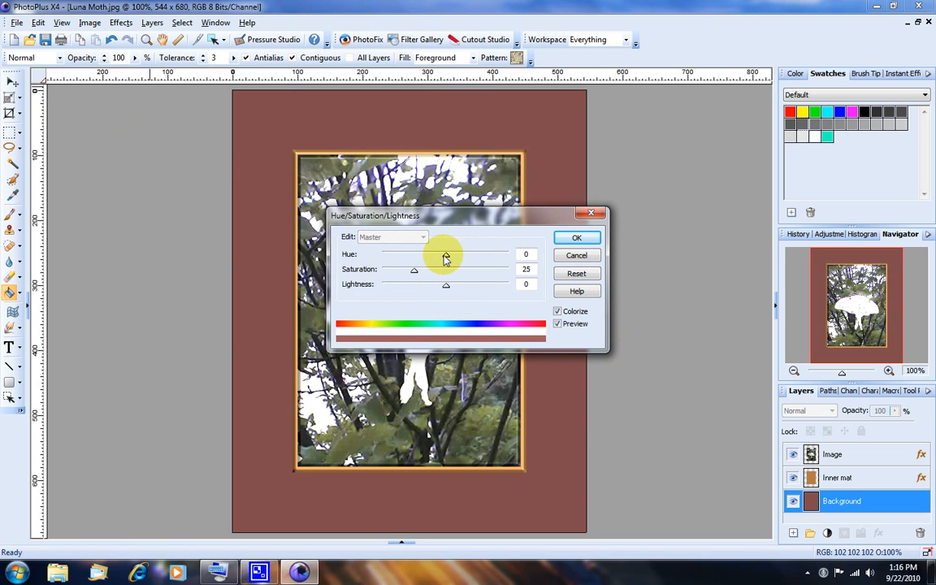
left_click_drag(446, 258, 455, 259)
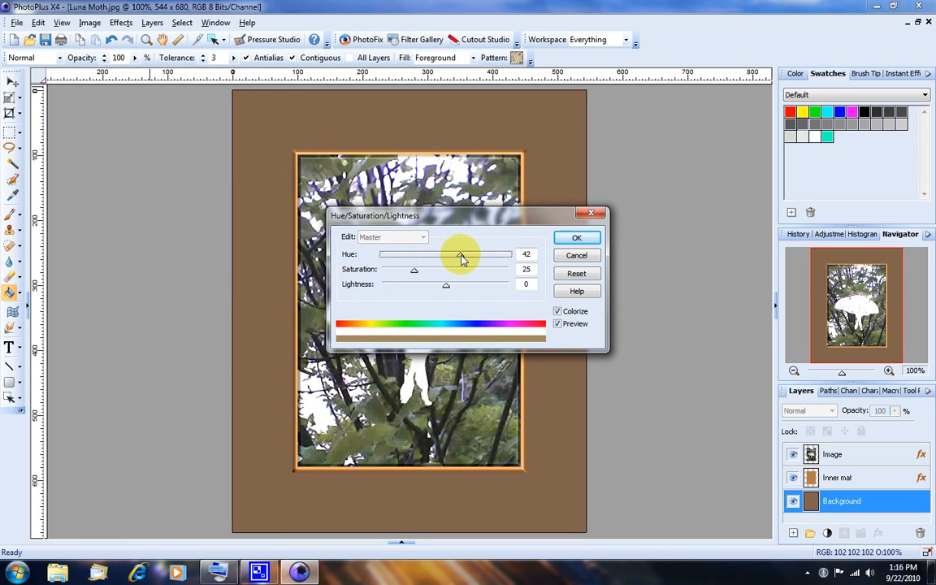
left_click_drag(469, 259, 471, 258)
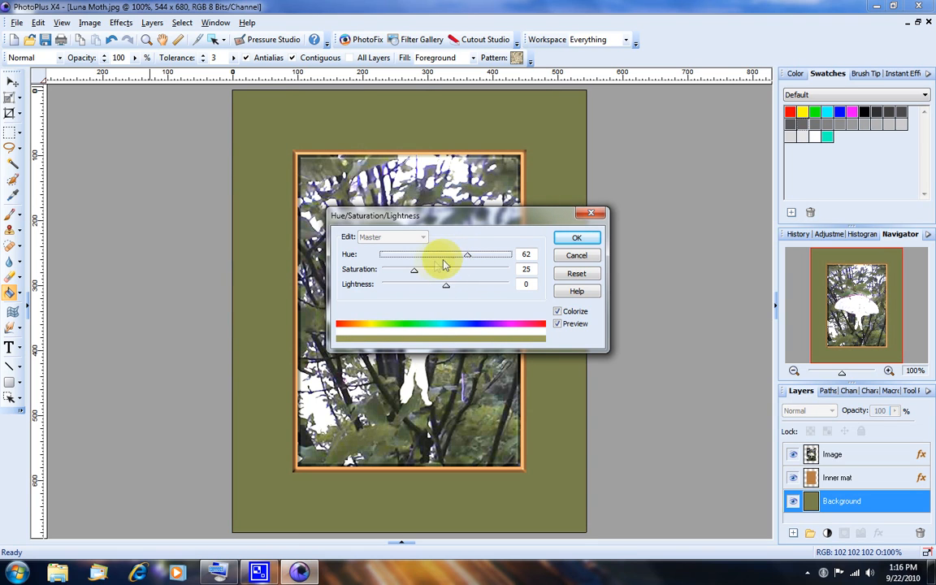
left_click_drag(414, 269, 468, 259)
left_click(453, 257)
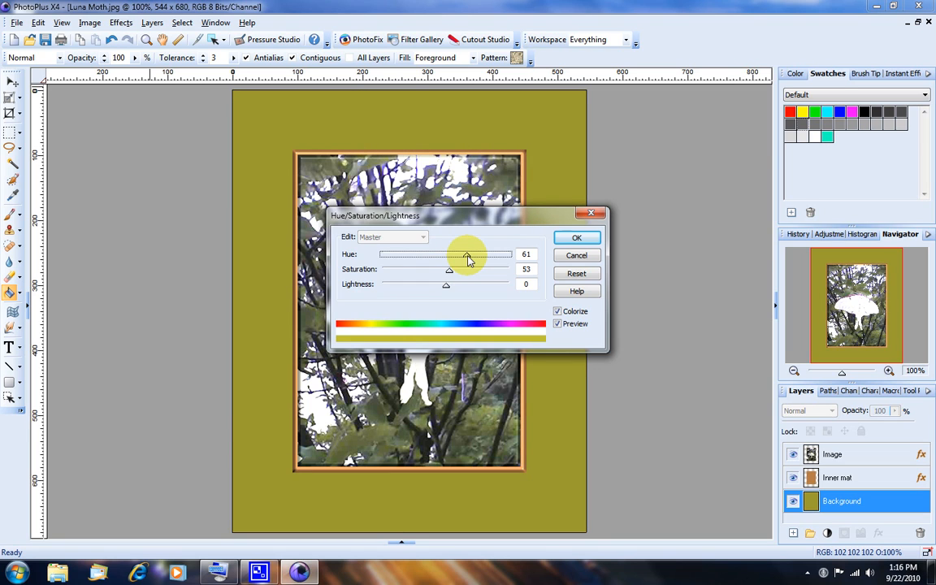
left_click_drag(446, 286, 469, 289)
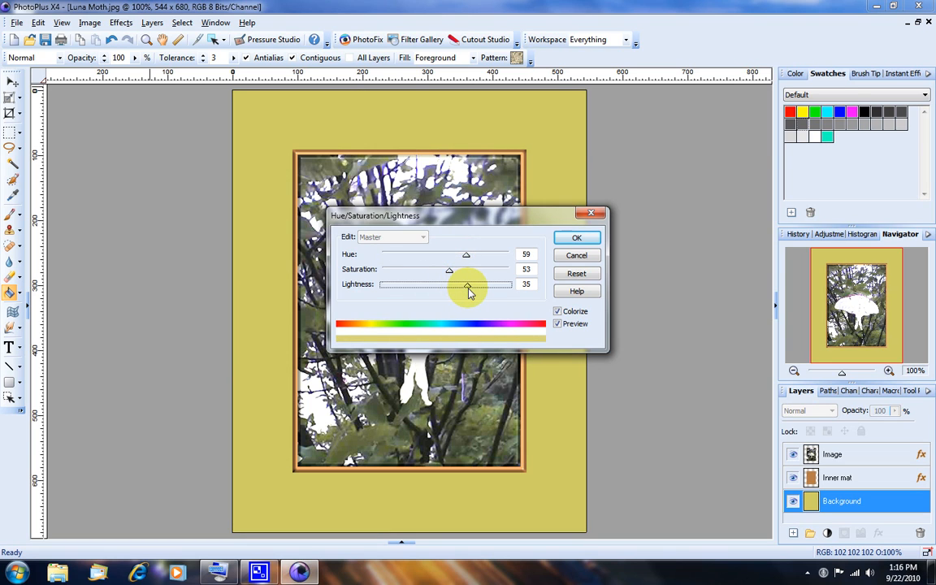
left_click(578, 240)
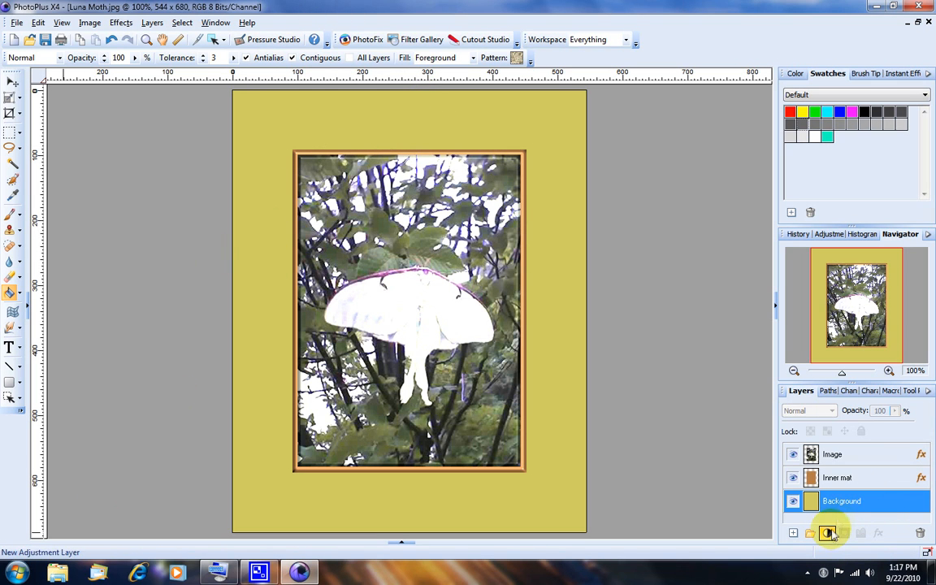
Promote the Background to a standard layer, keeping the default name and Normal blend mode.
right_click(843, 510)
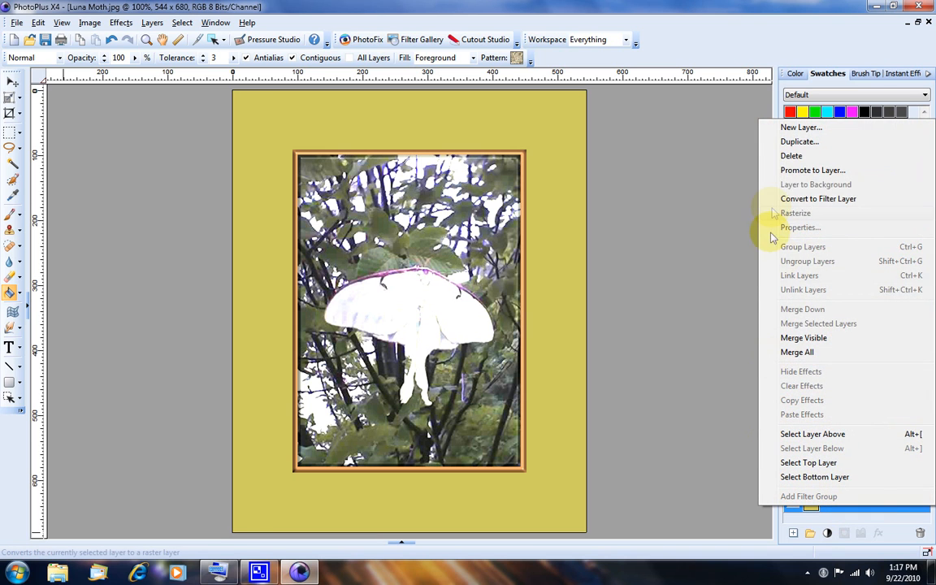
left_click(813, 170)
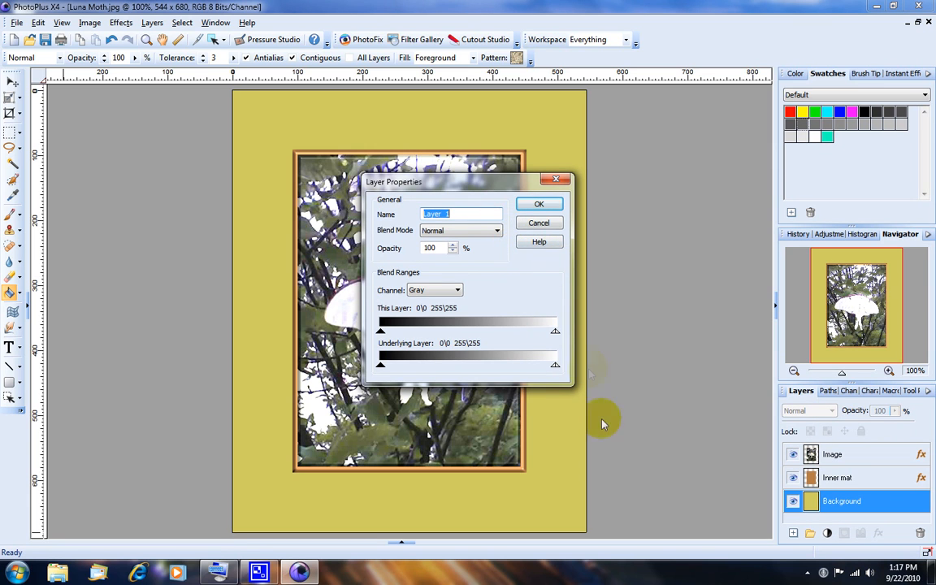
left_click(538, 206)
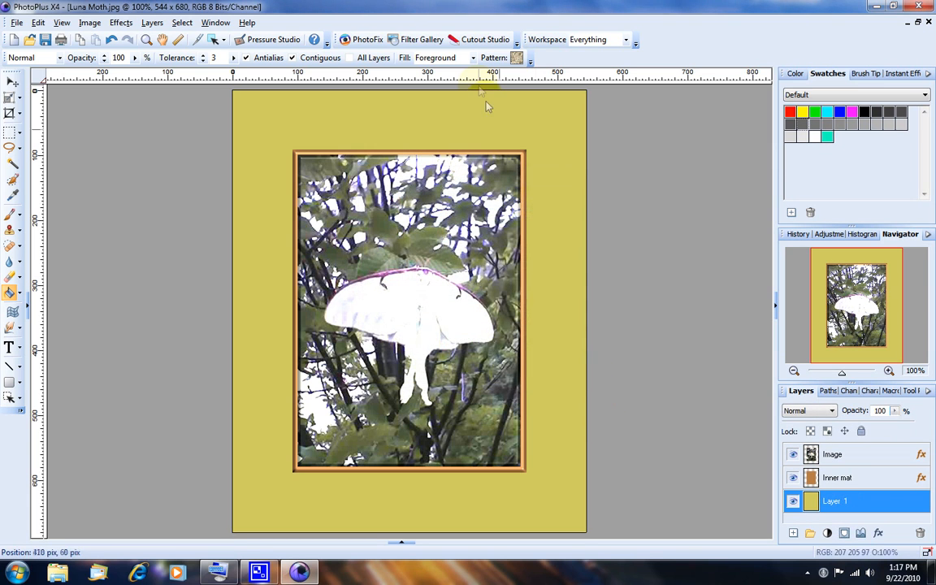
Enable 3D Effects on the promoted yellow mat layer and set the blur to 0.
left_click(878, 534)
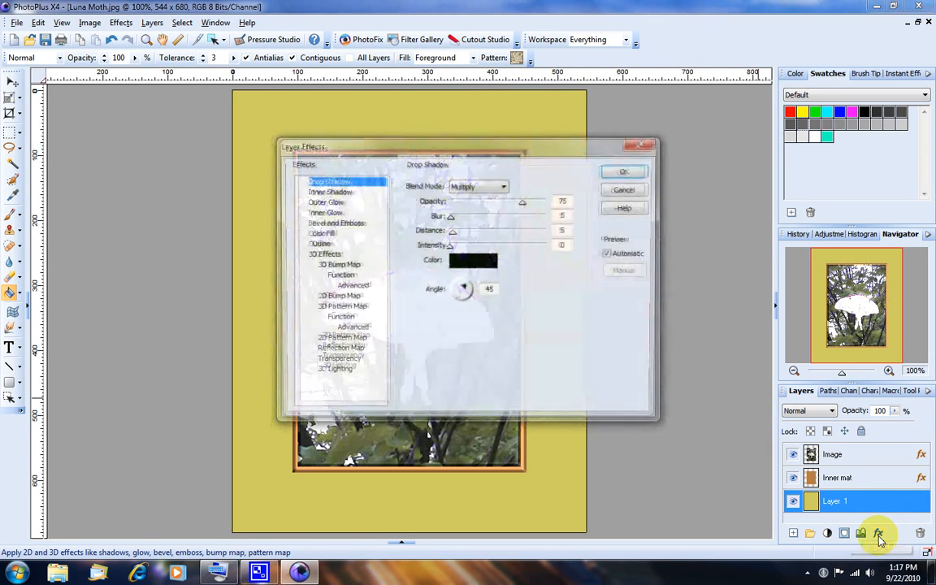
left_click_drag(500, 158, 757, 247)
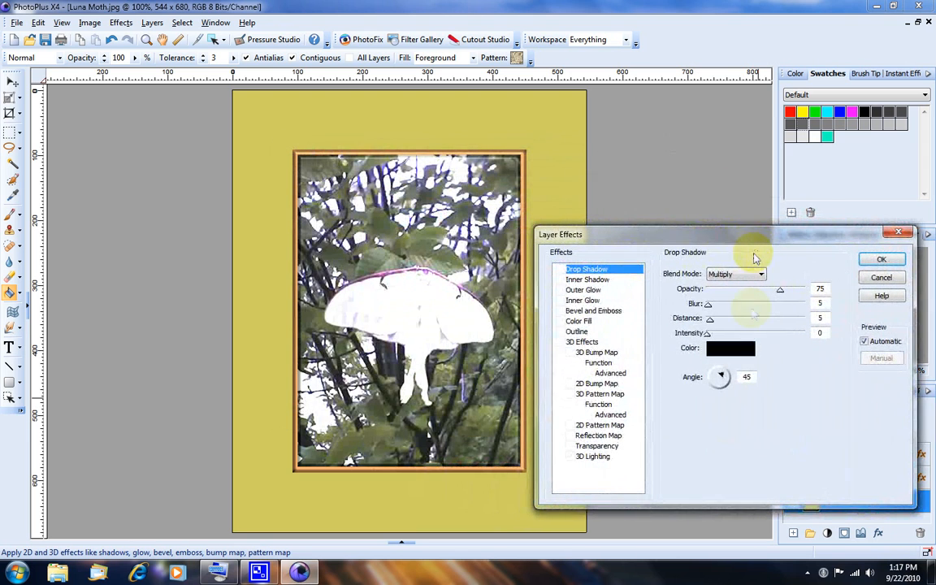
left_click(560, 342)
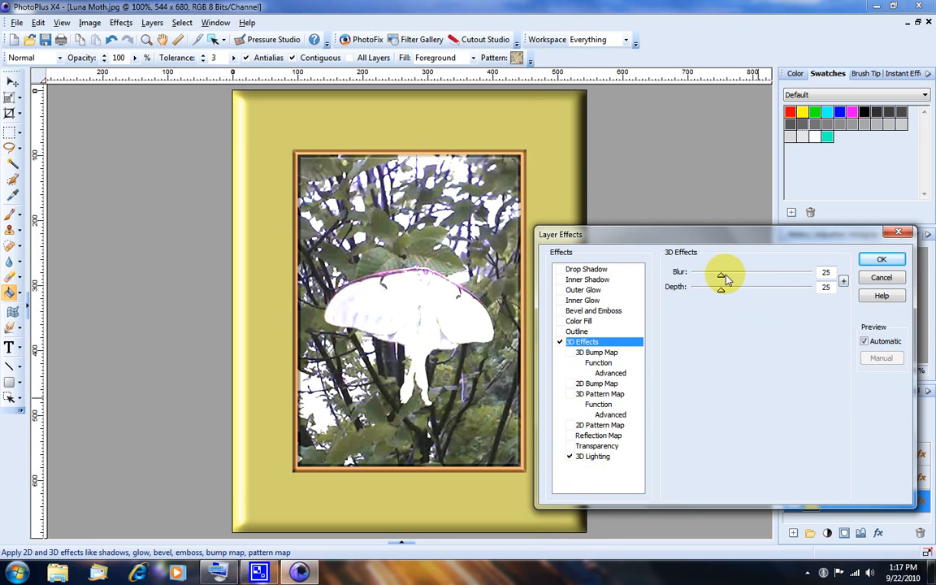
left_click_drag(720, 279, 691, 276)
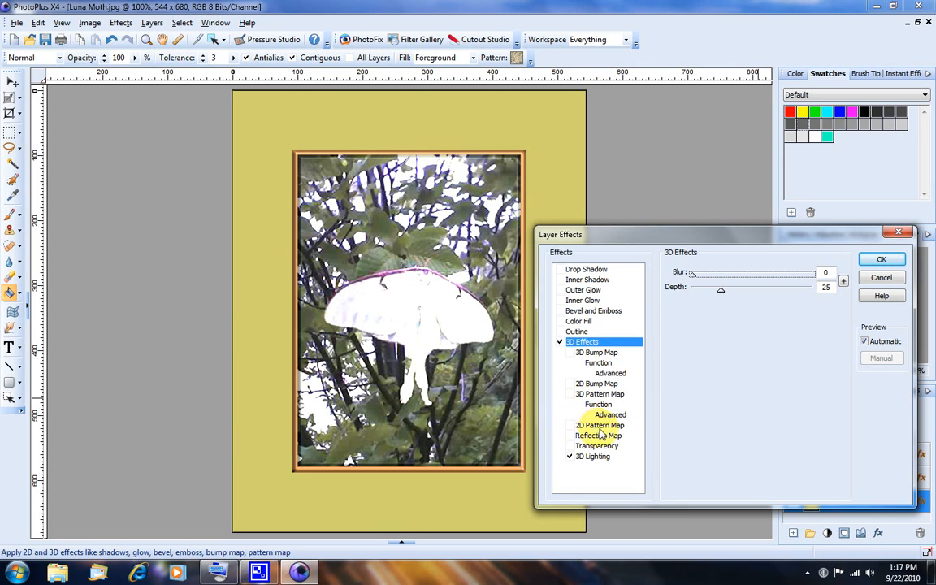
Add a 2D Bump Map to the yellow mat layer using the beige mottled stone pattern.
left_click(572, 384)
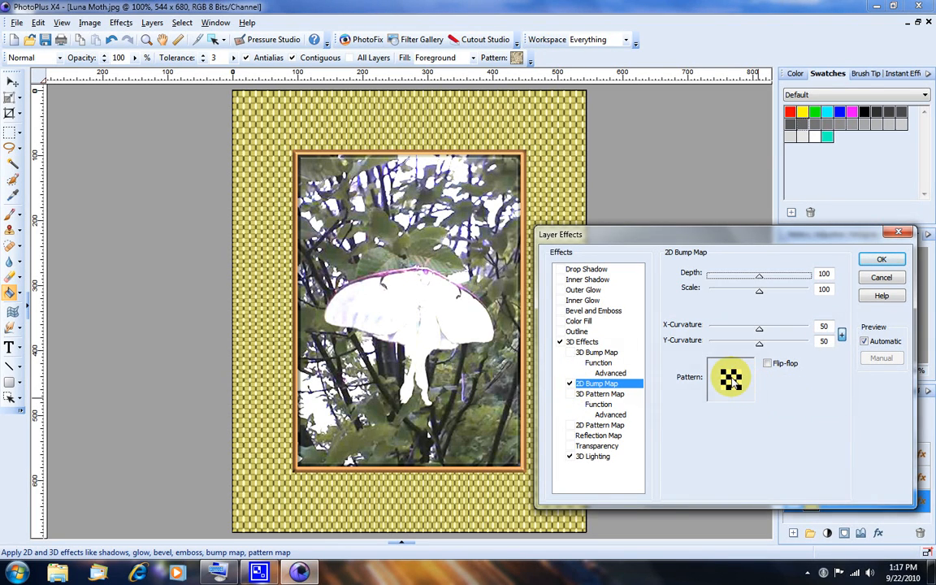
left_click(731, 380)
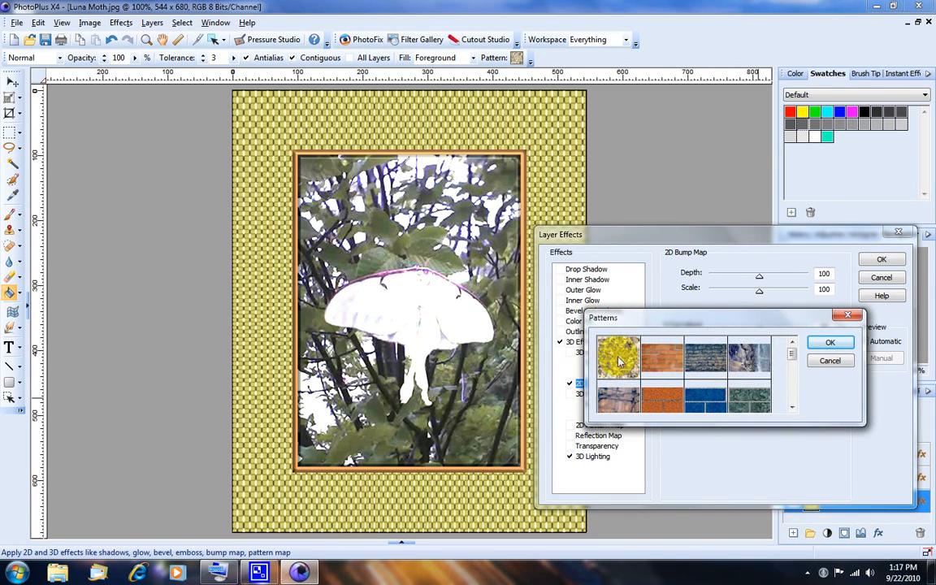
left_click(620, 361)
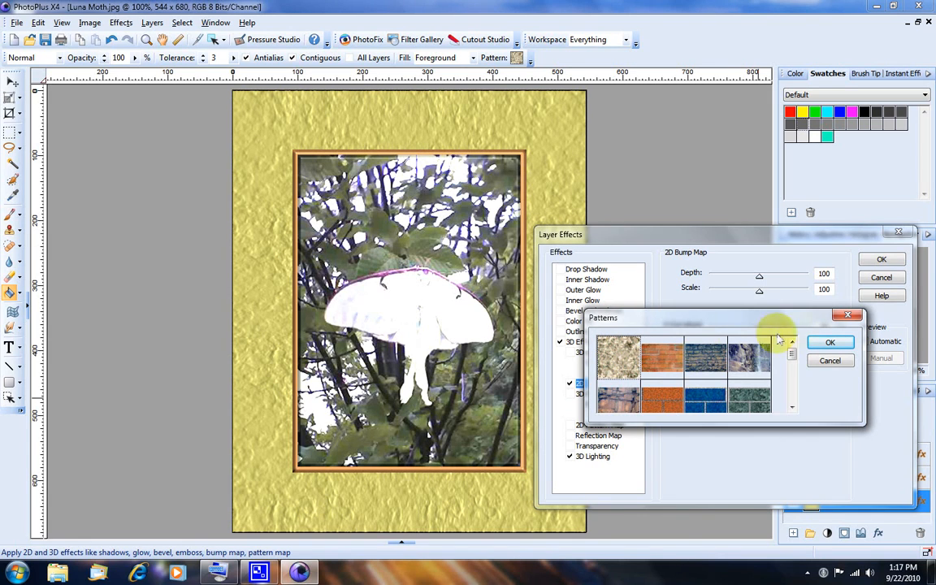
left_click(833, 343)
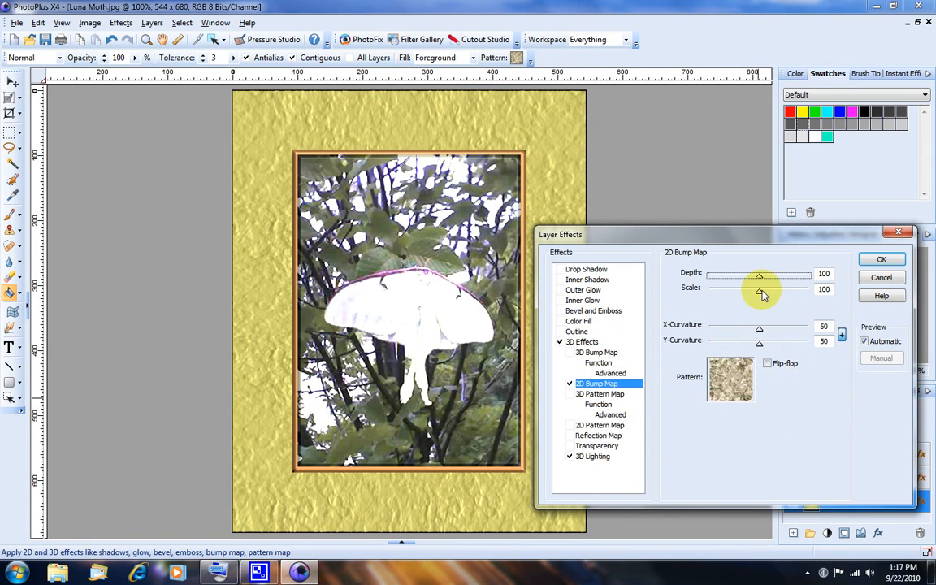
Set the yellow mat's 2D Bump Map to scale 58 and depth 46, and apply the layer effects.
mouse_move(759, 295)
left_mouse_down()
mouse_move(780, 296)
mouse_move(745, 297)
left_mouse_up()
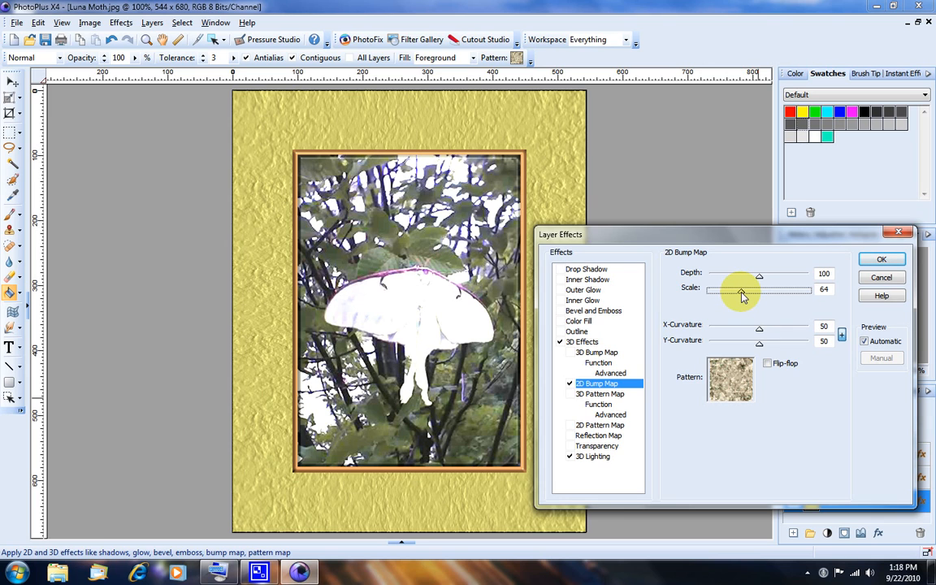
left_click_drag(742, 296, 739, 298)
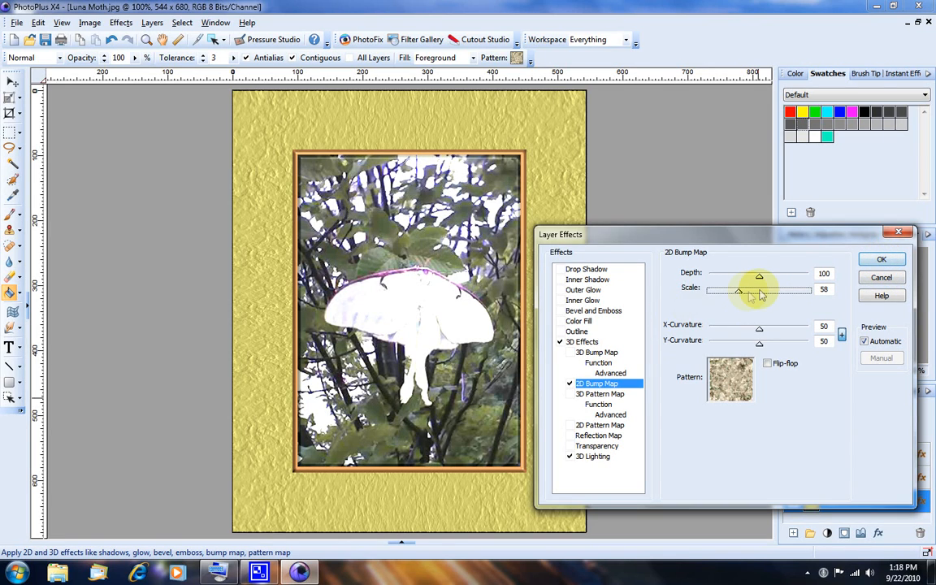
left_click_drag(759, 281, 785, 280)
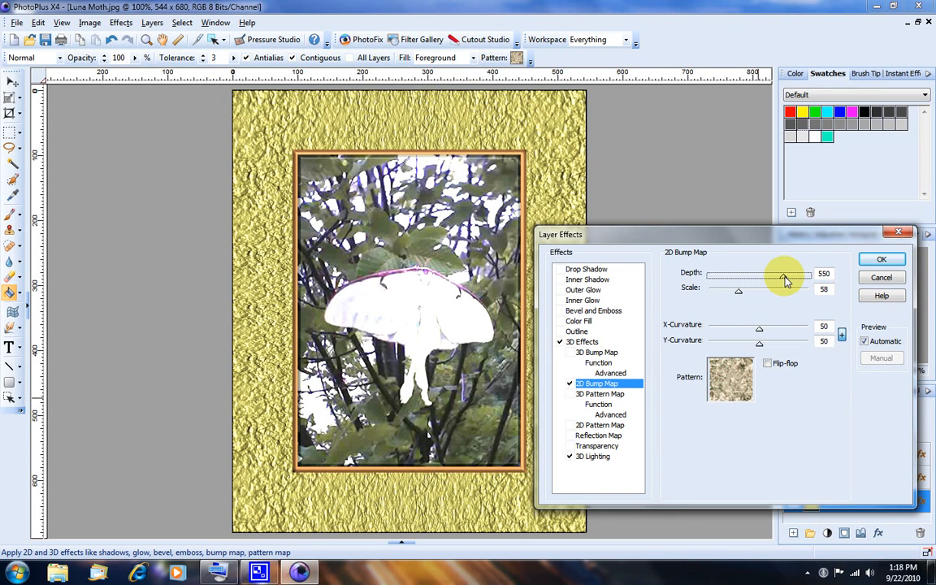
left_click_drag(785, 281, 735, 283)
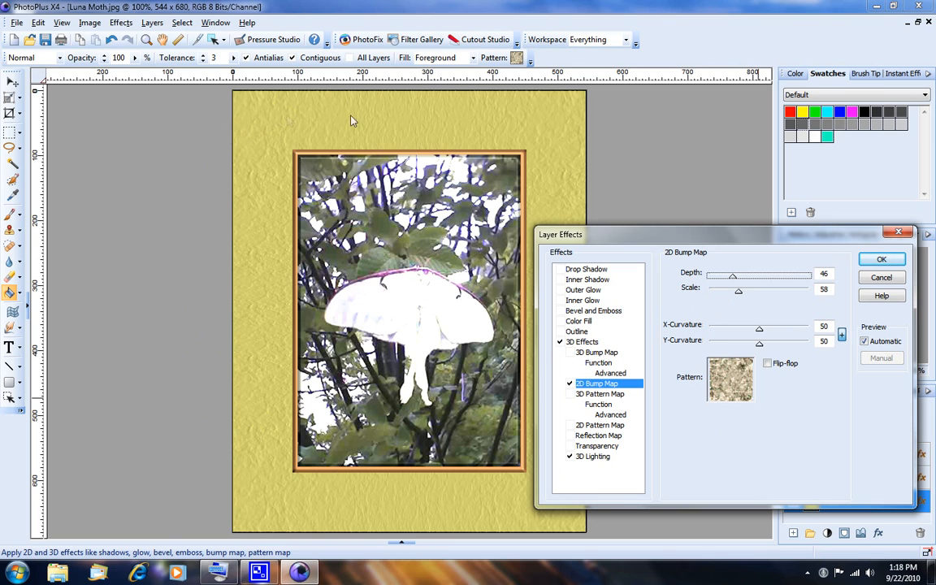
left_click(879, 260)
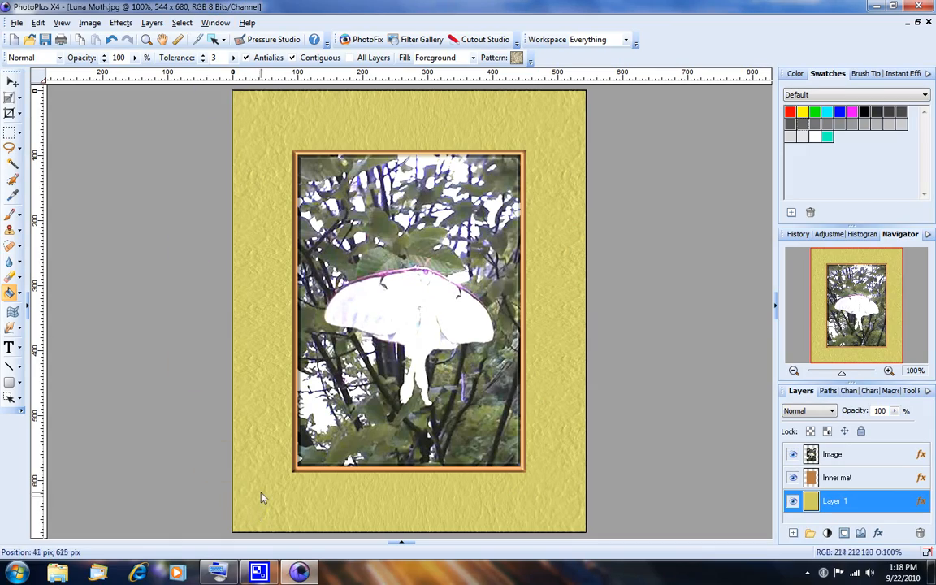
left_click(258, 573)
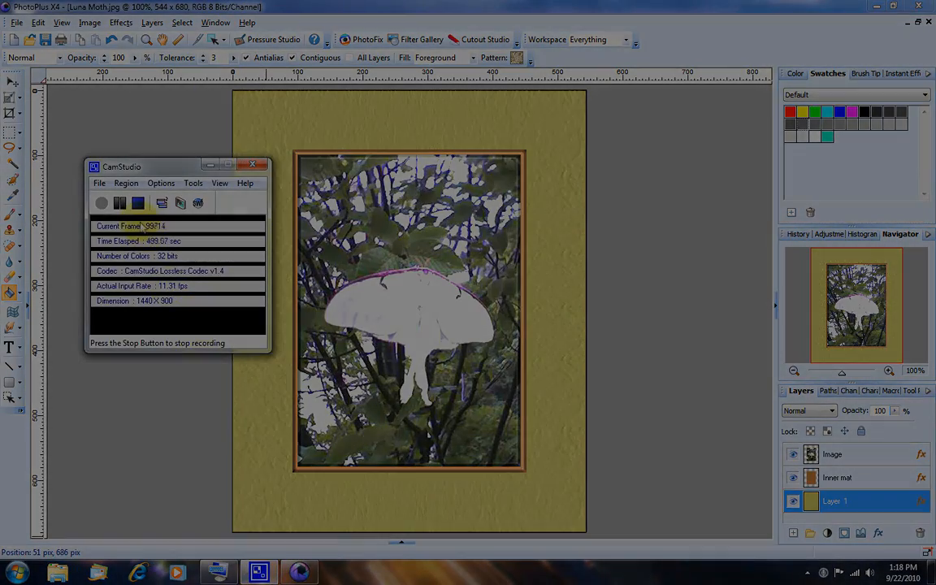